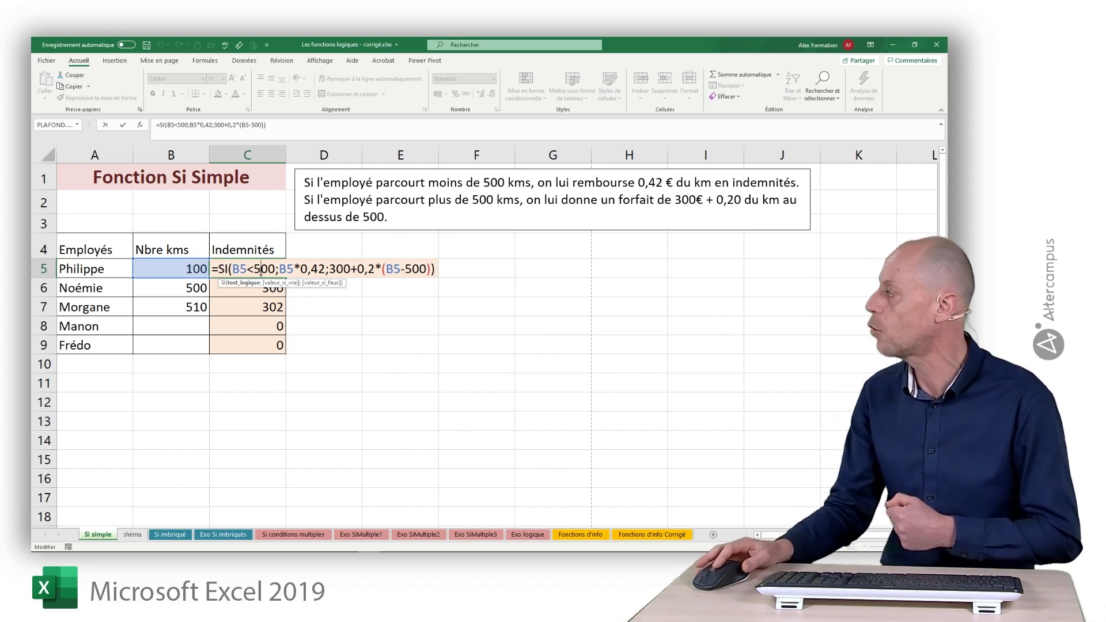
Leave the formula in C5 unchanged, then add a new worksheet after Si simple and name it parametres.
key("Return")
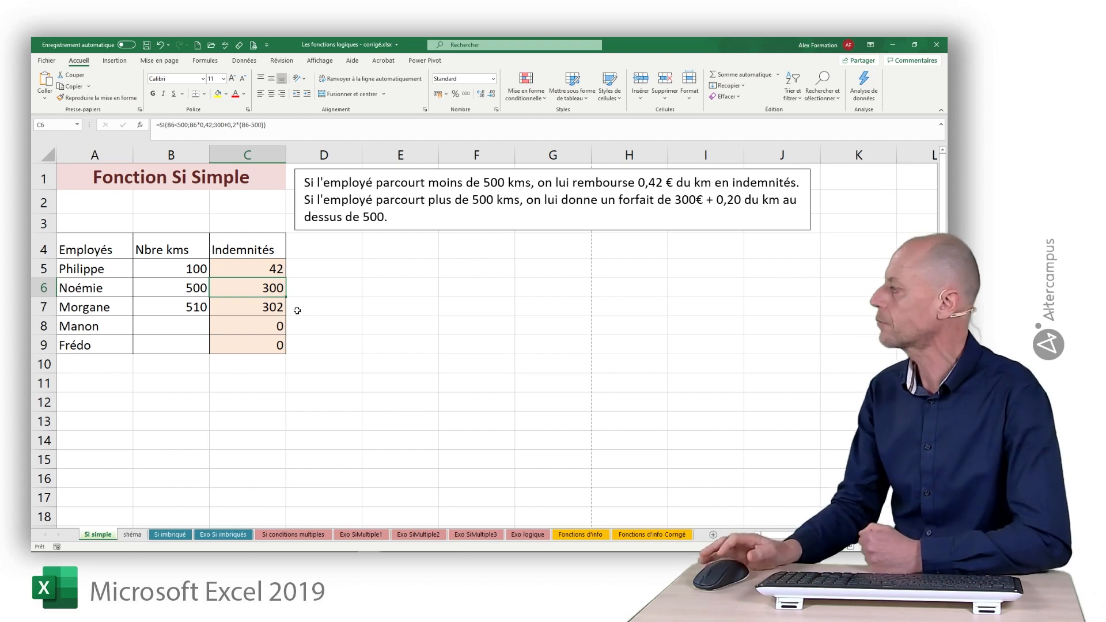
left_click(328, 403)
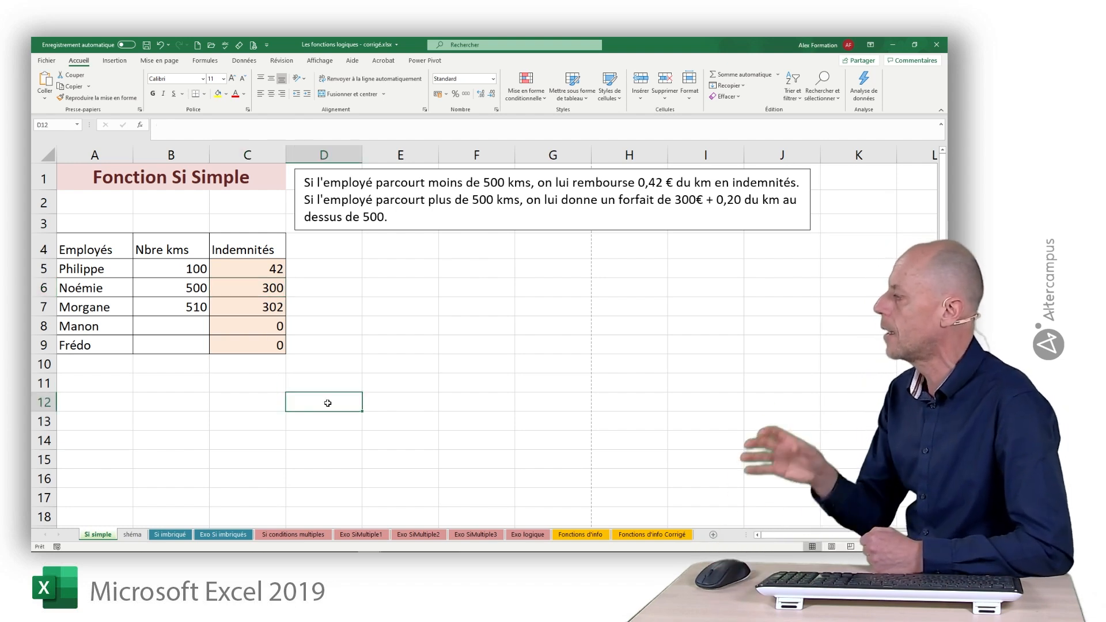
left_click(713, 534)
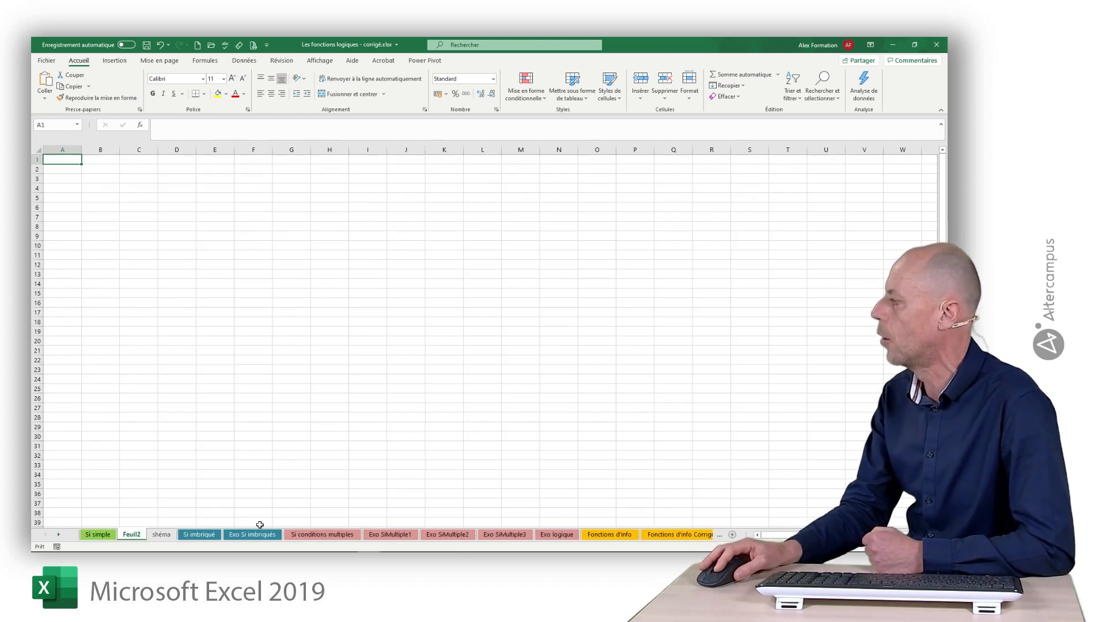
double_click(130, 534)
type("p")
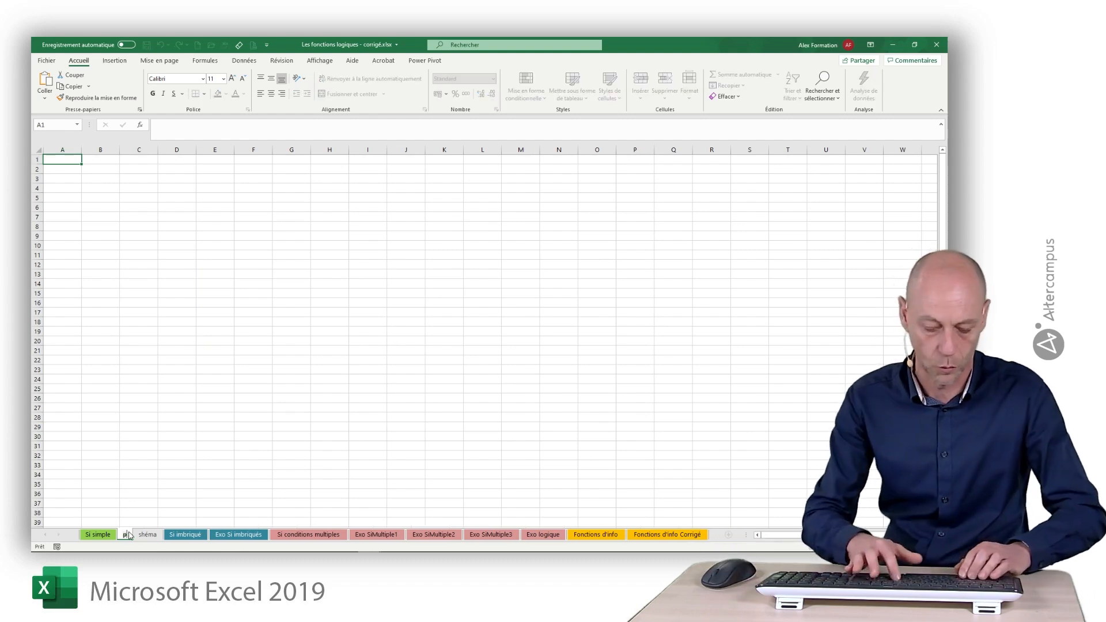
type("arametres")
key("Return")
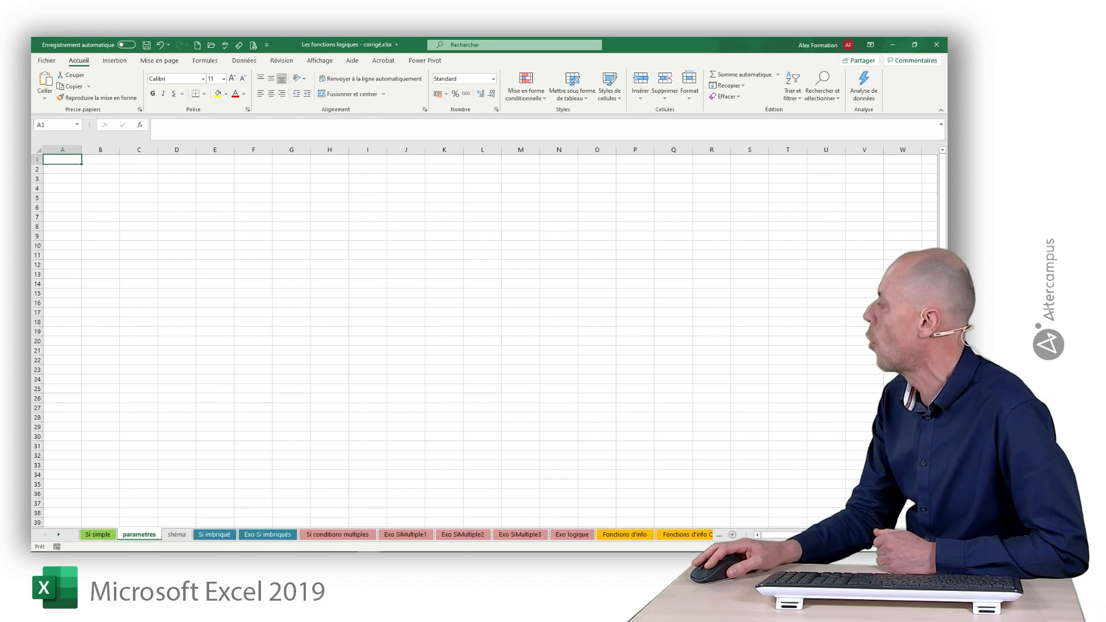
Enter the label "seuil km" in B2 of the parametres sheet and the value 500 in C2.
scroll(484, 337, "up", 5)
scroll(736, 489, "up", 2)
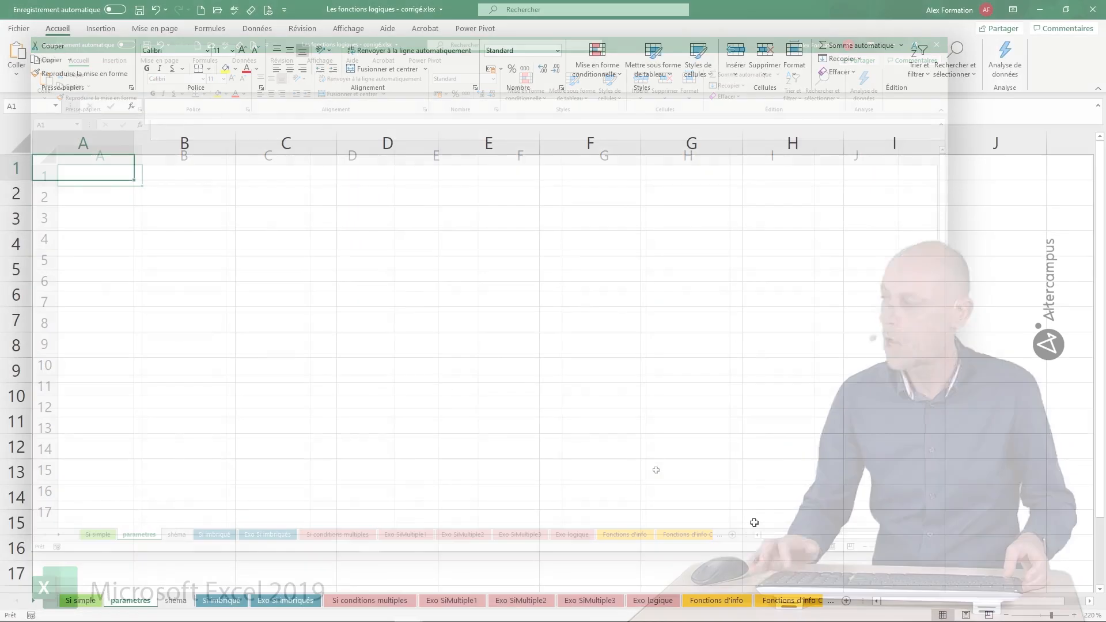
left_click(154, 193)
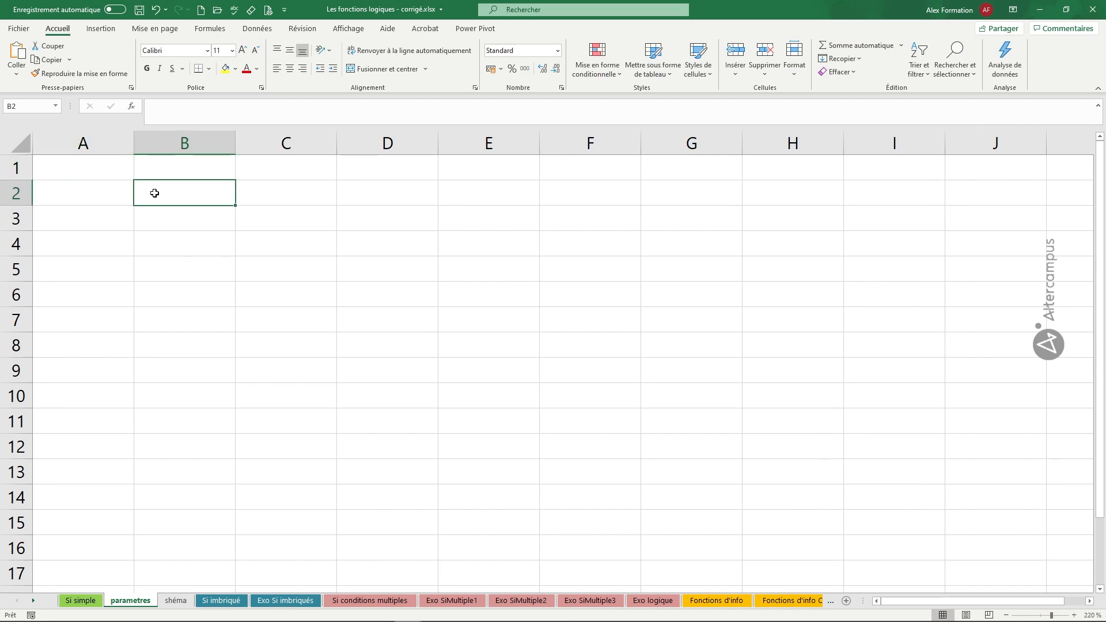
type("seuil km")
key("Tab")
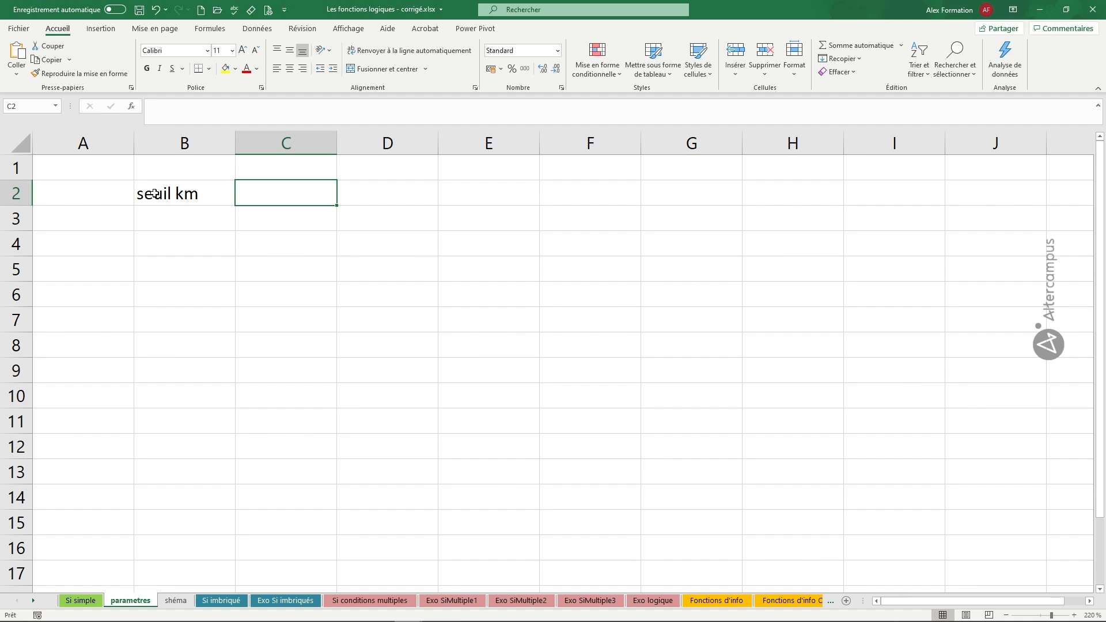
type("500")
left_click(201, 266)
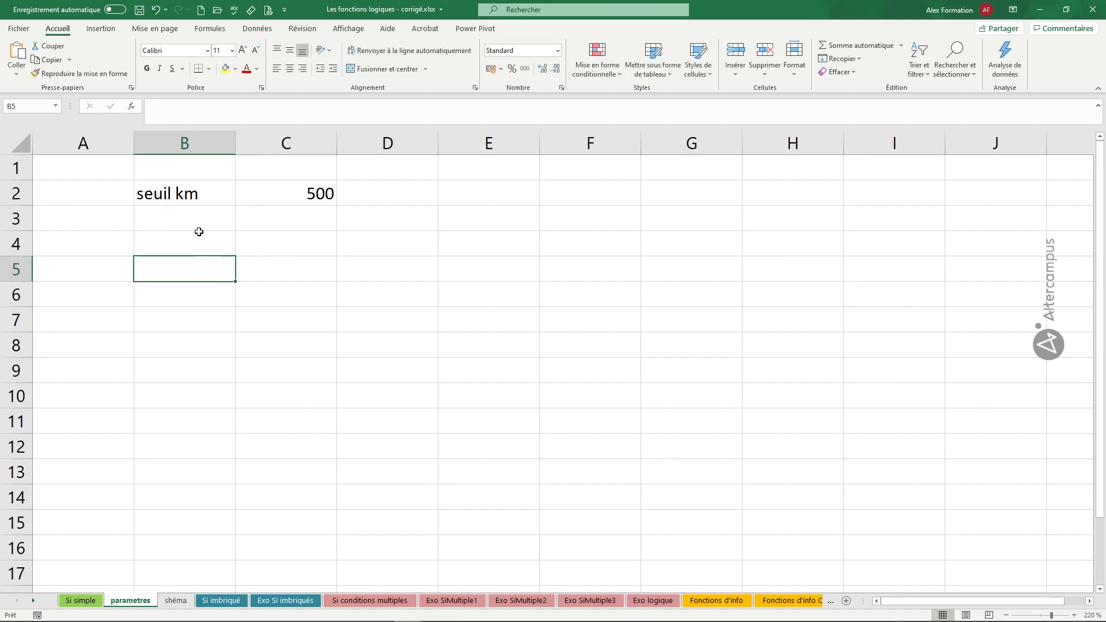
Enter the label "ind km" in B3 and the value 0,42 in C3.
left_click(197, 225)
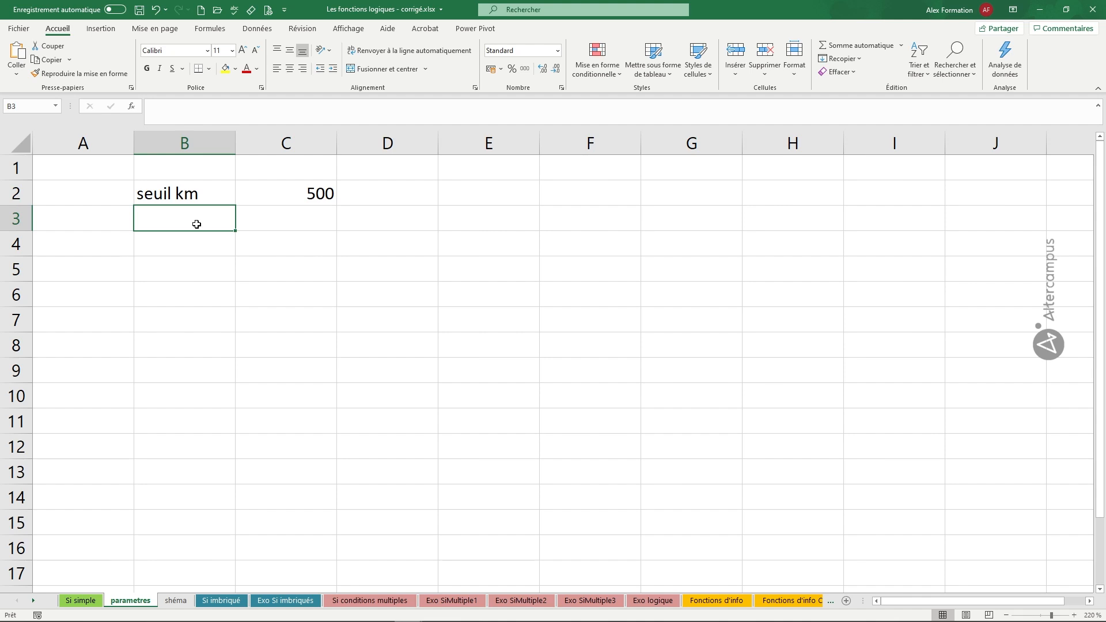
type("i")
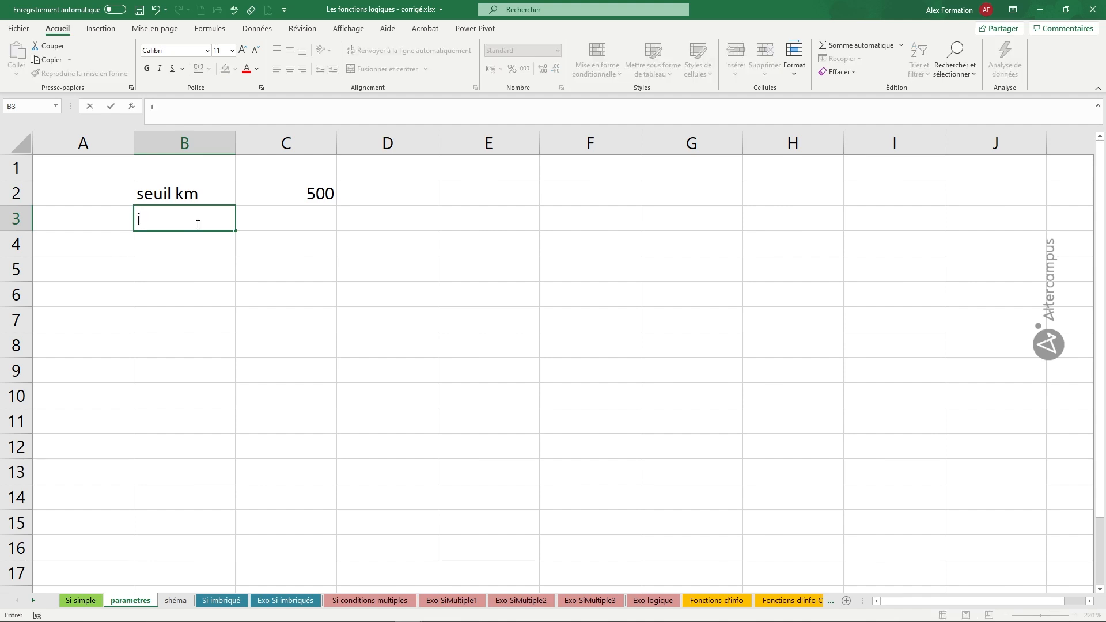
type("nd km")
key("Tab")
type("0,42")
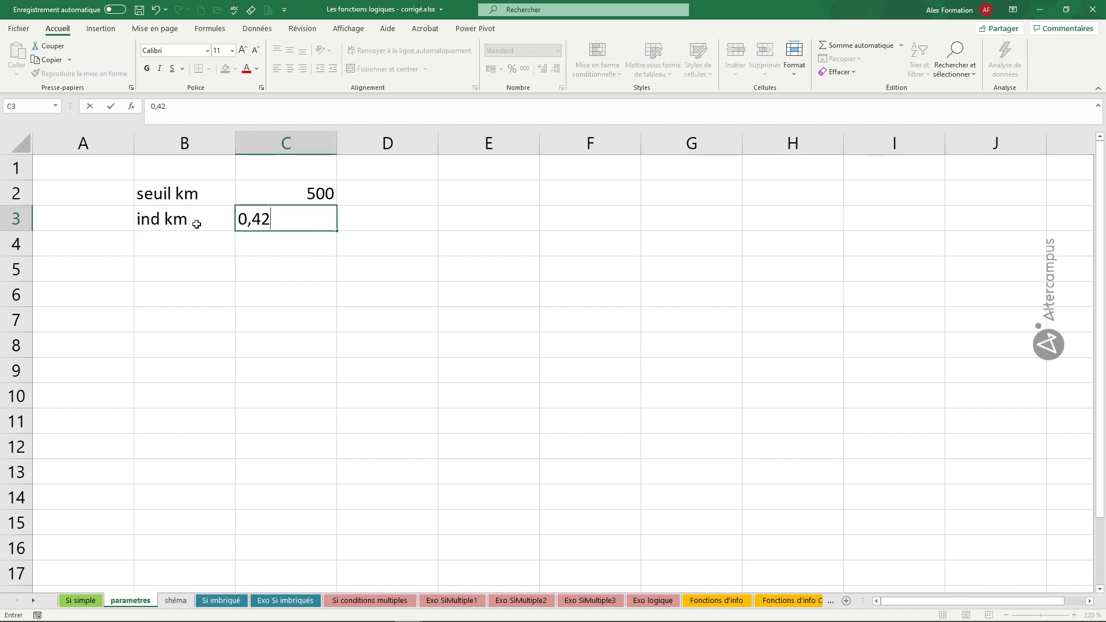
key("Return")
Enter the label "forfait ind" in B4 and the value 300 in C4.
type("f")
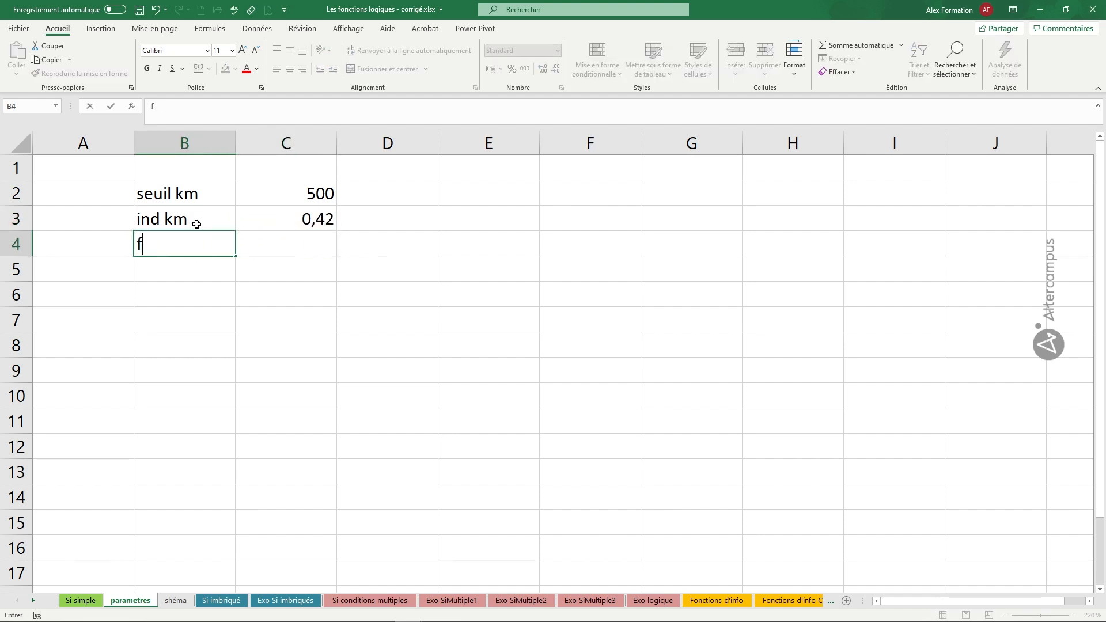
type("orfait ind")
key("Tab")
type("300")
key("Return")
key("Left")
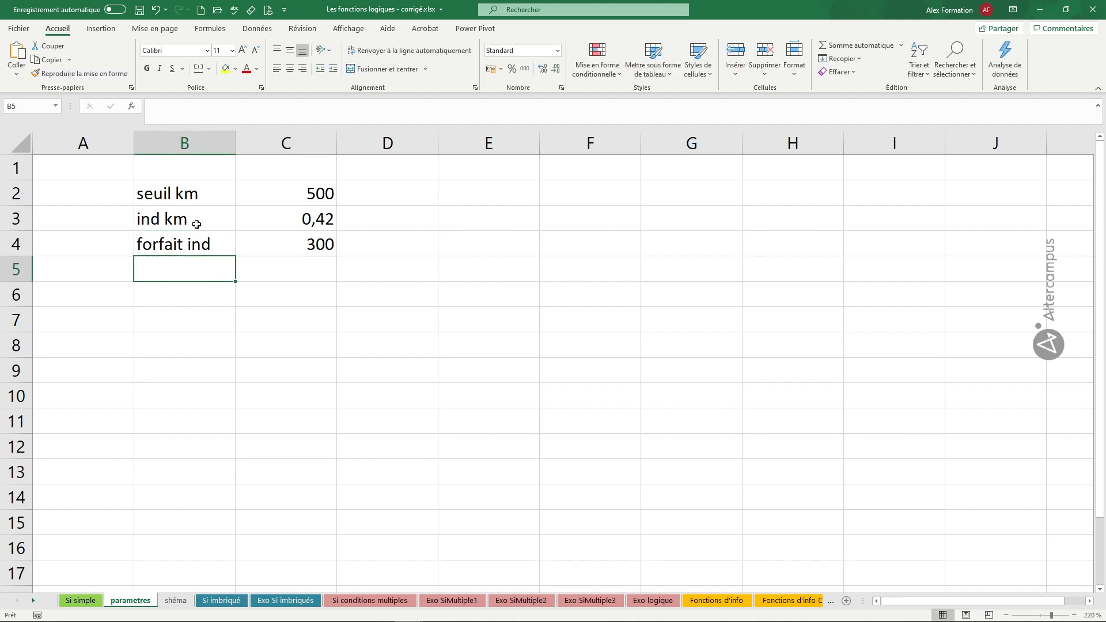
Enter the label "ind km 2" in B5 and the value 0,2 in C5.
type("ind km ")
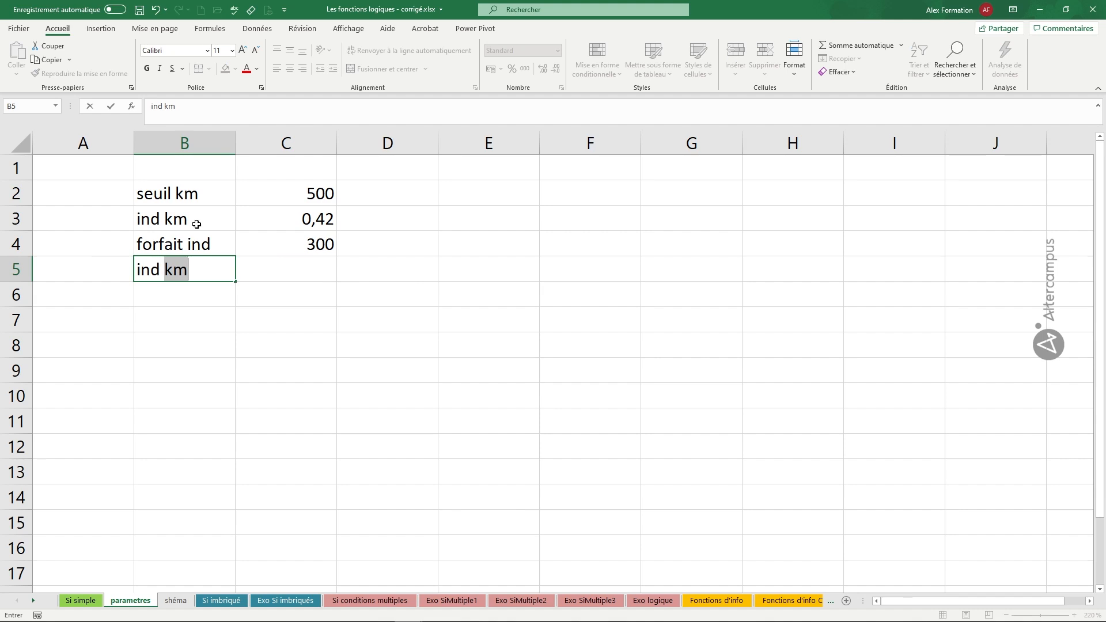
type("2")
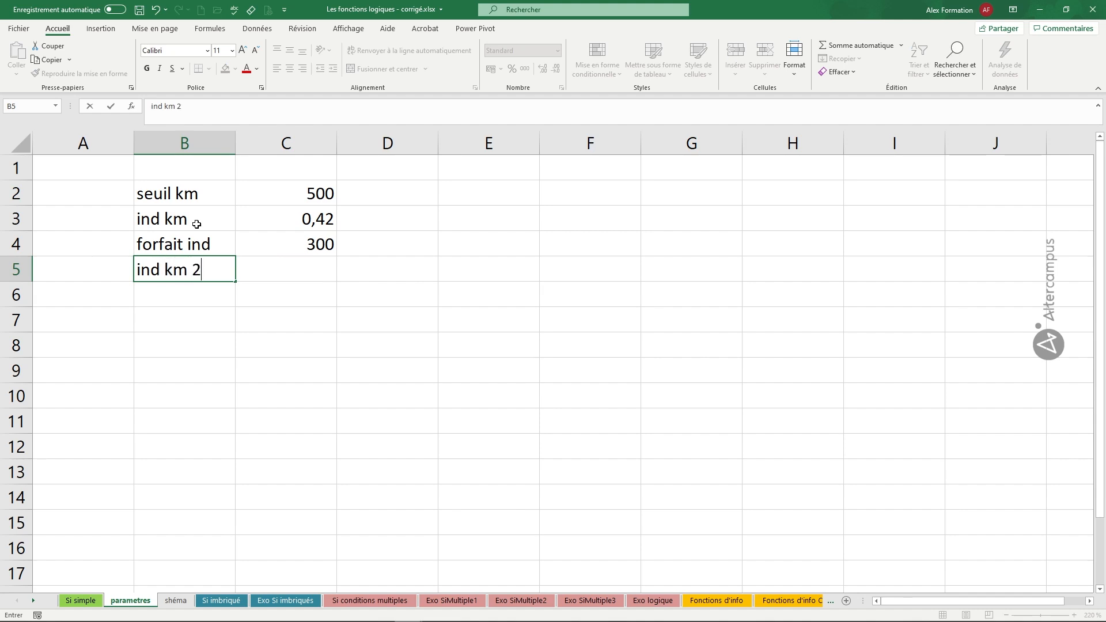
key("Tab")
type("0,2")
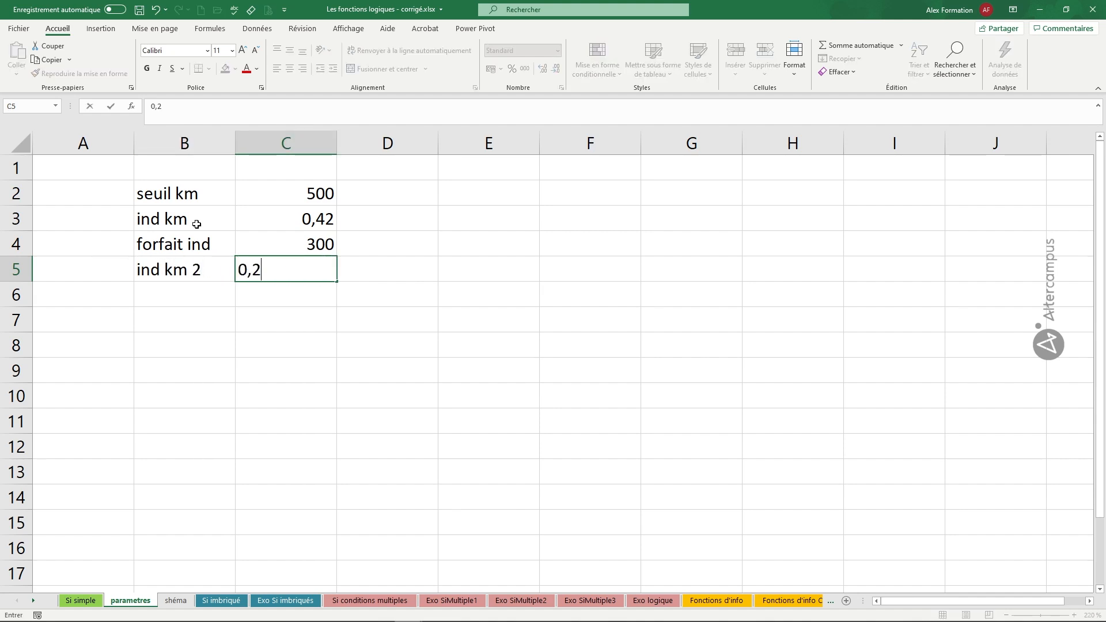
key("Return")
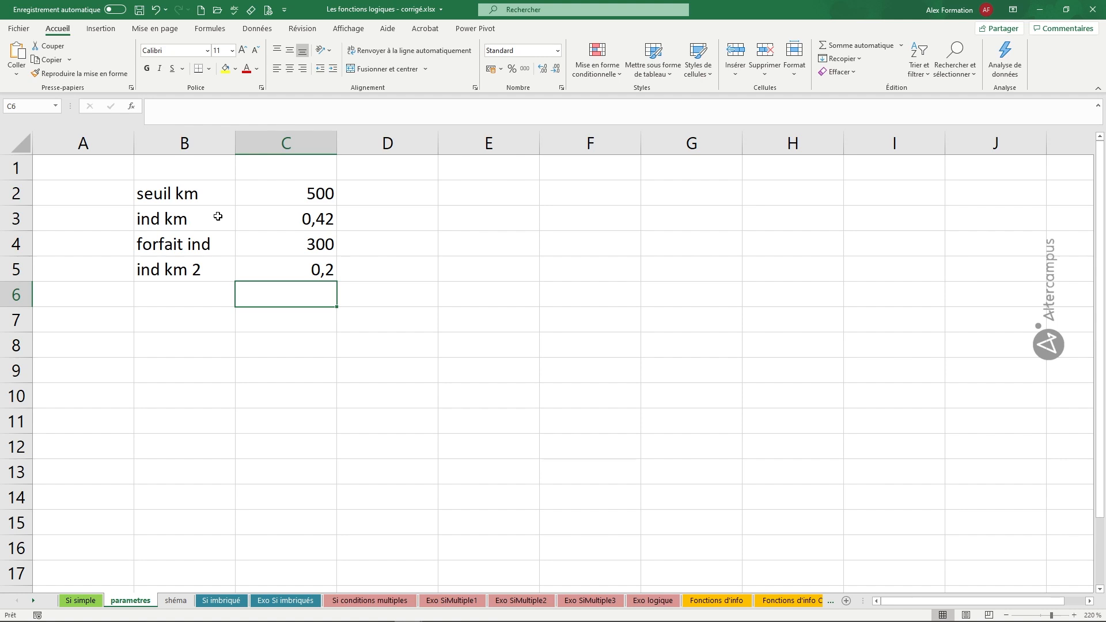
Start a new defined name for cell C2 and change the suggested name to xseuilkm.
left_click(304, 195)
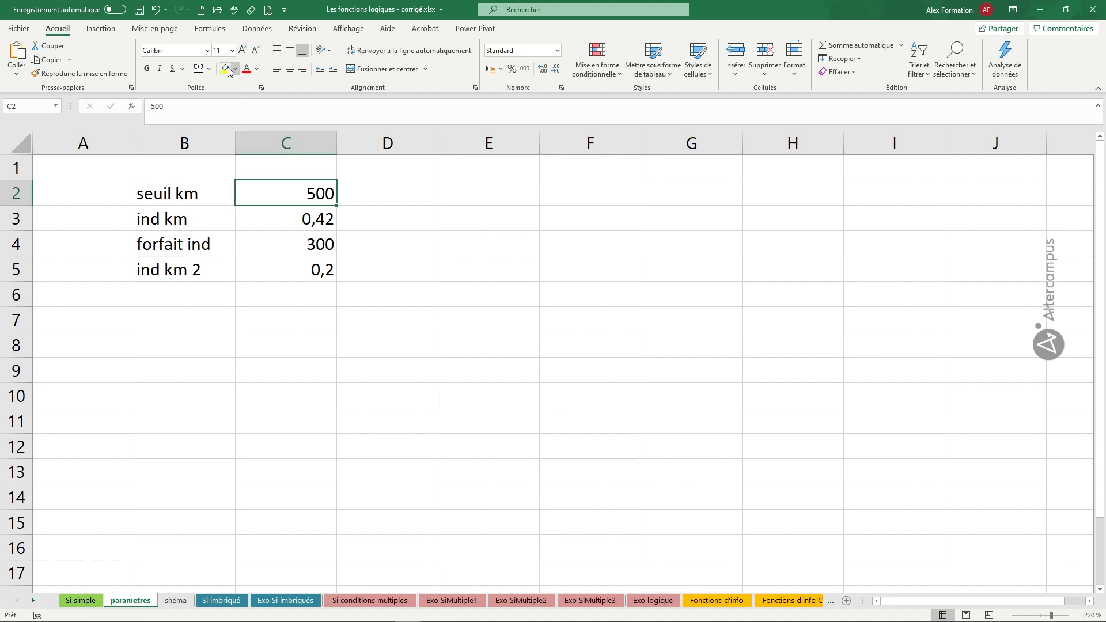
left_click(212, 31)
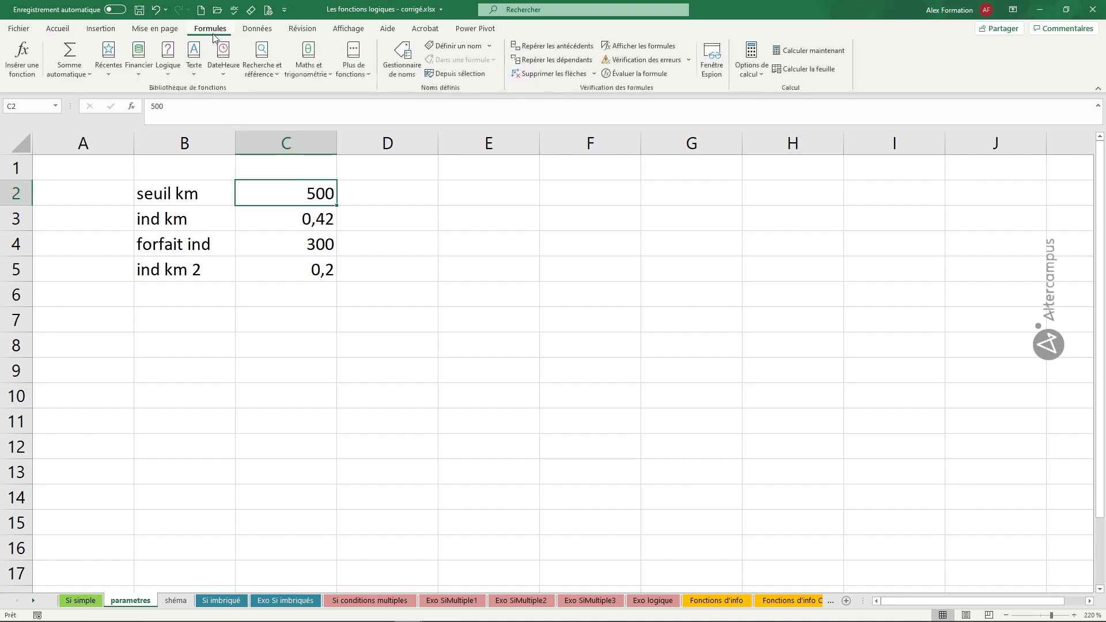
left_click(461, 47)
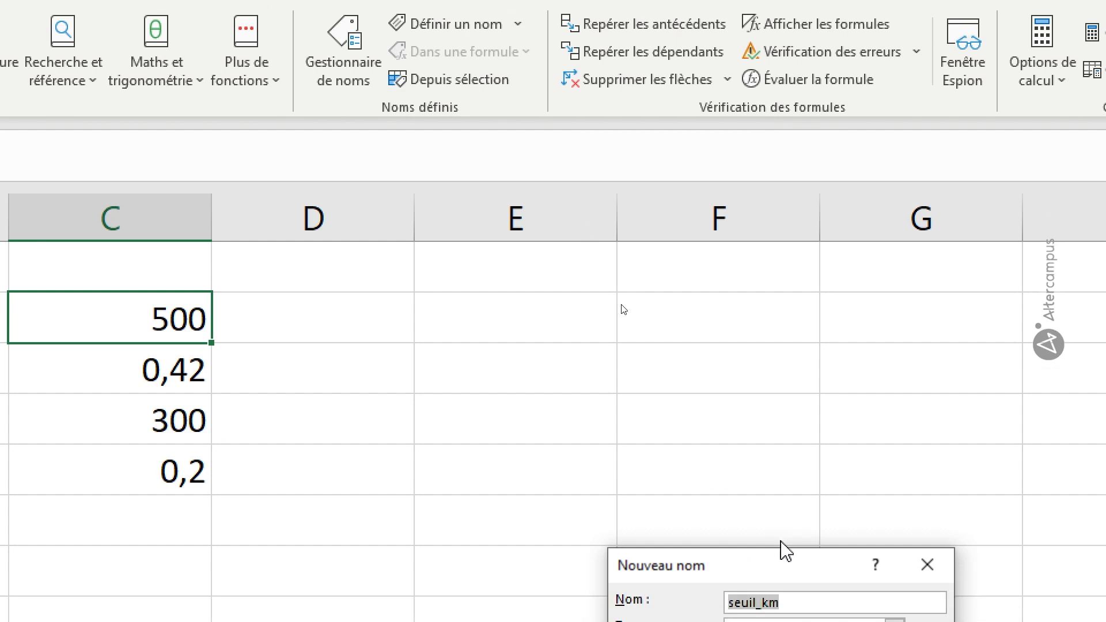
left_click_drag(778, 603, 599, 229)
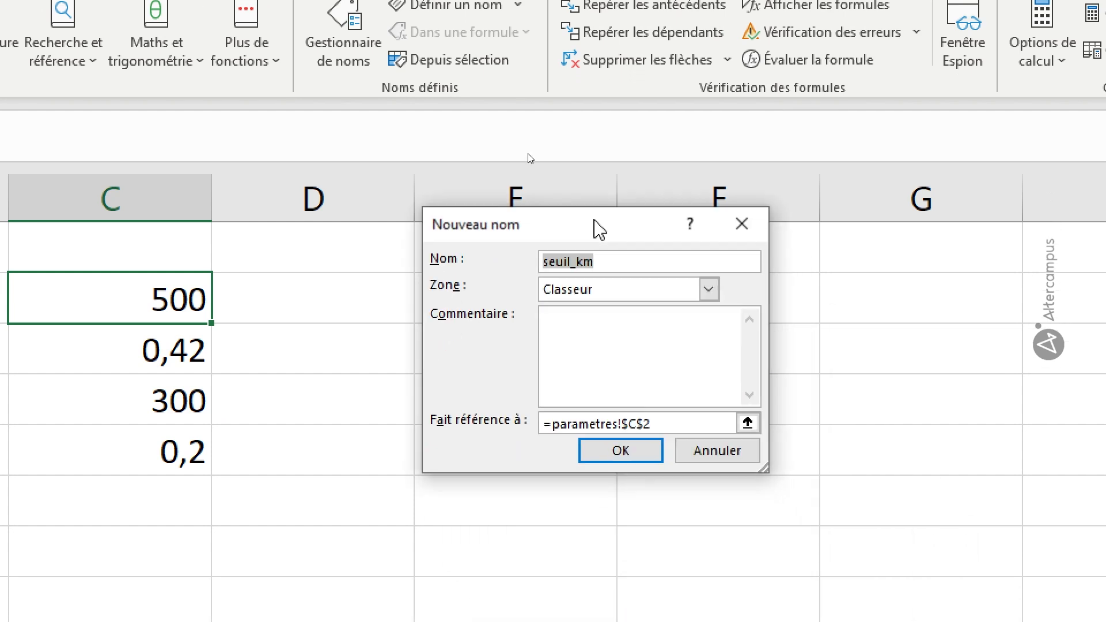
left_click(545, 262)
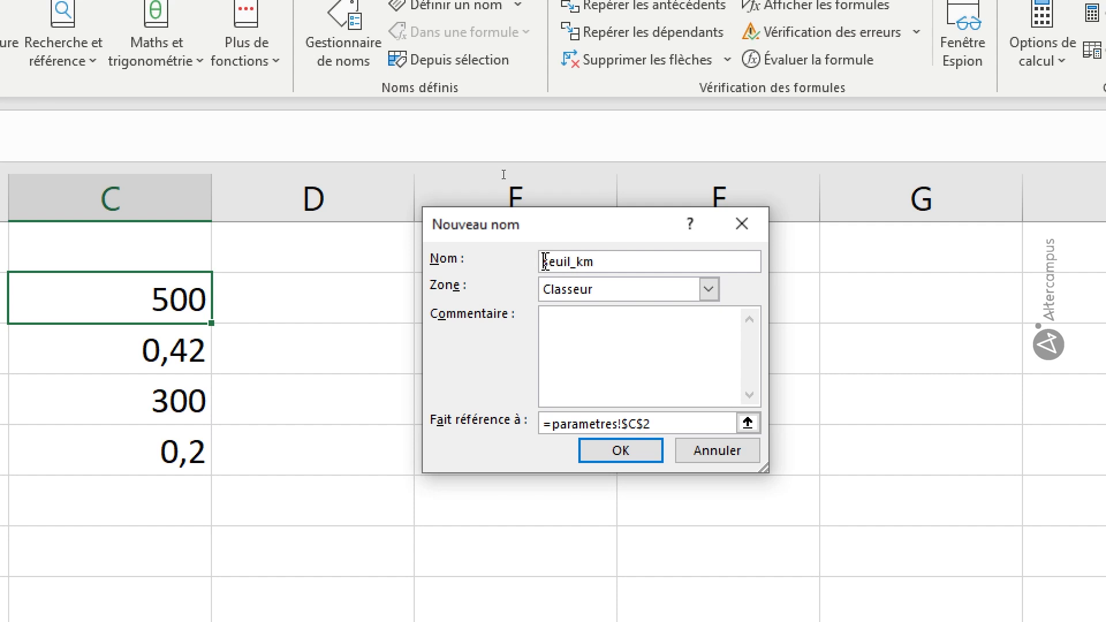
type("x")
key("Right")
key("Right")
key("Right")
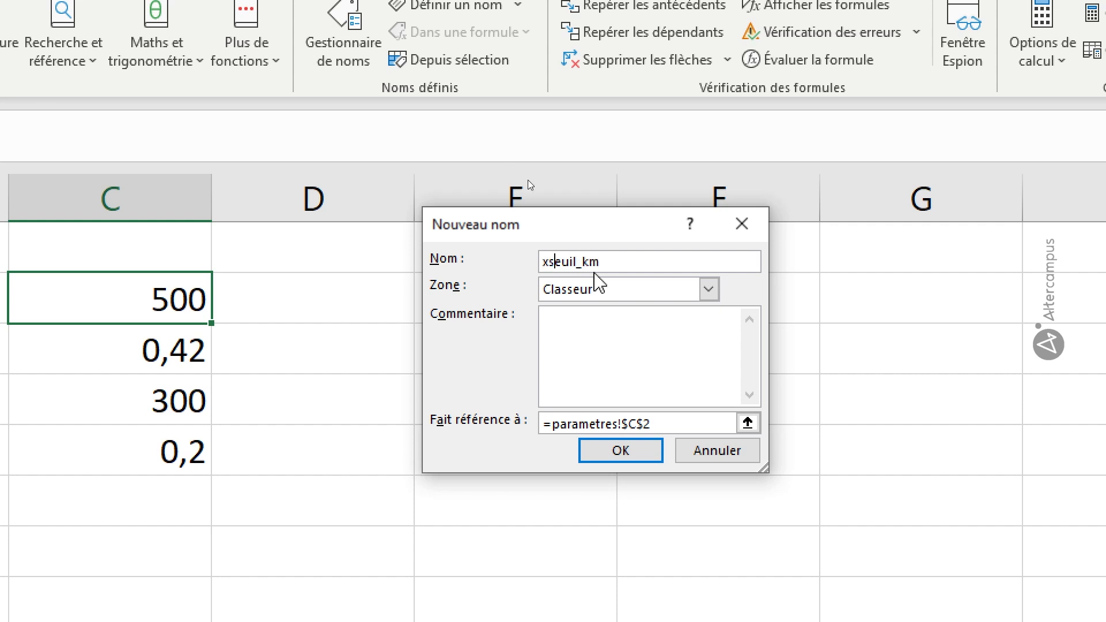
key("Delete")
Add the comment "limite de km" to the xseuilkm name and create it.
left_click(598, 348)
type("S")
key("BackSpace")
type("limite de km")
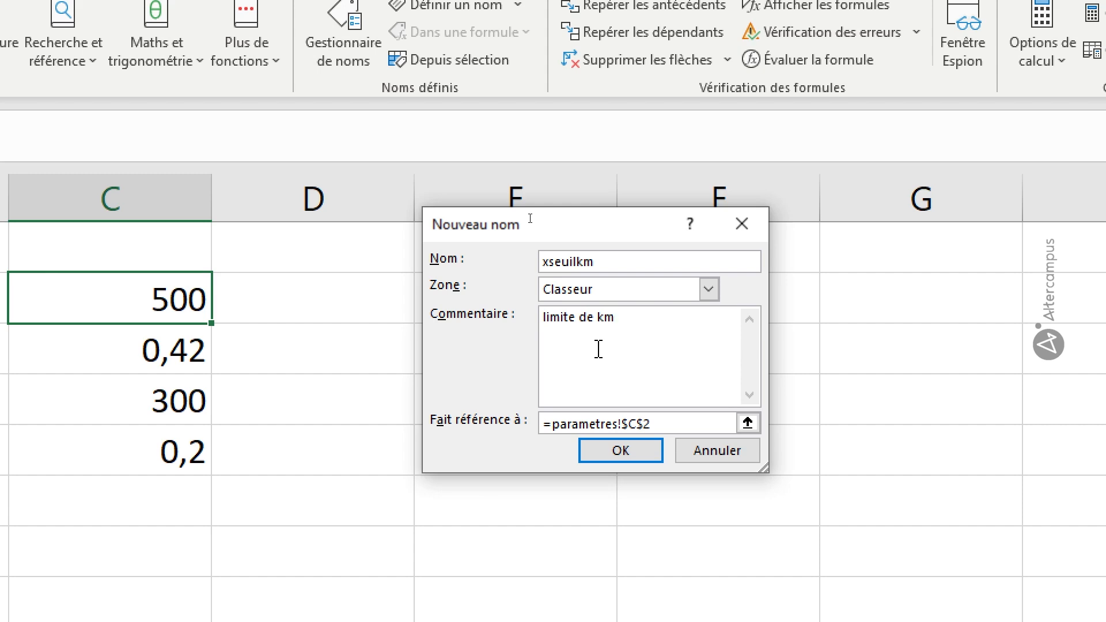
left_click(639, 460)
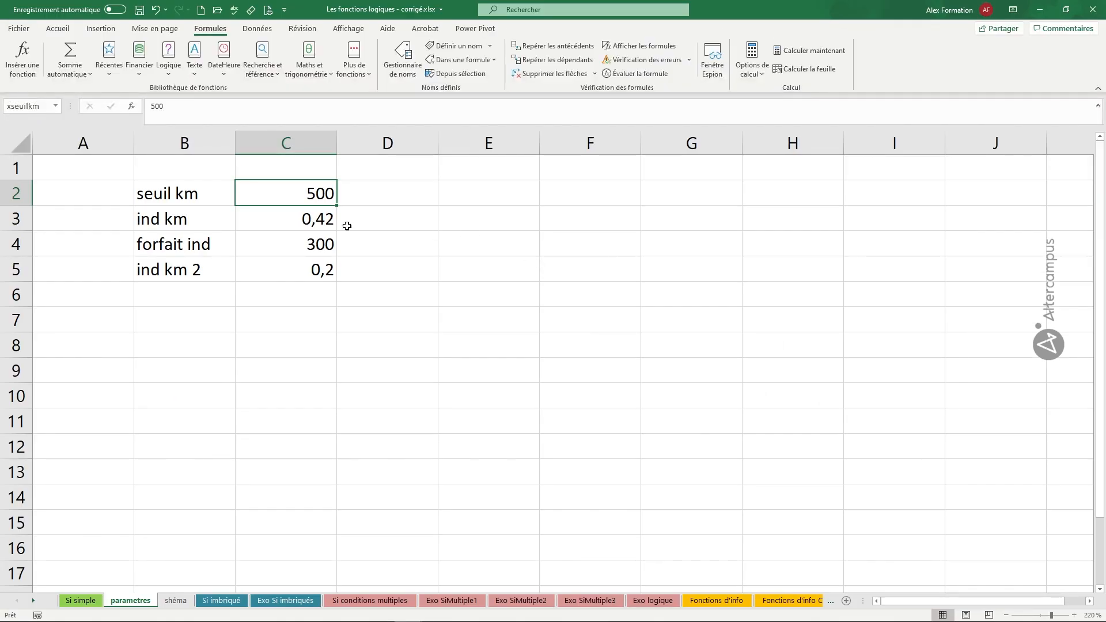
Define the name xidkm for cell C3 with the comment "indemnité km 1".
left_click(327, 217)
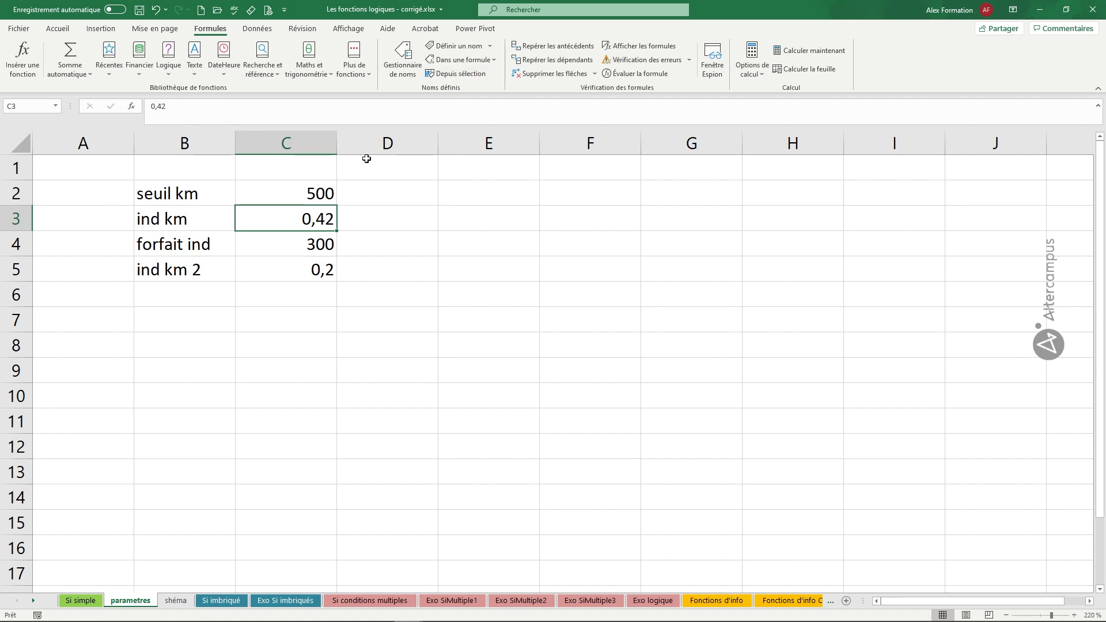
left_click(455, 49)
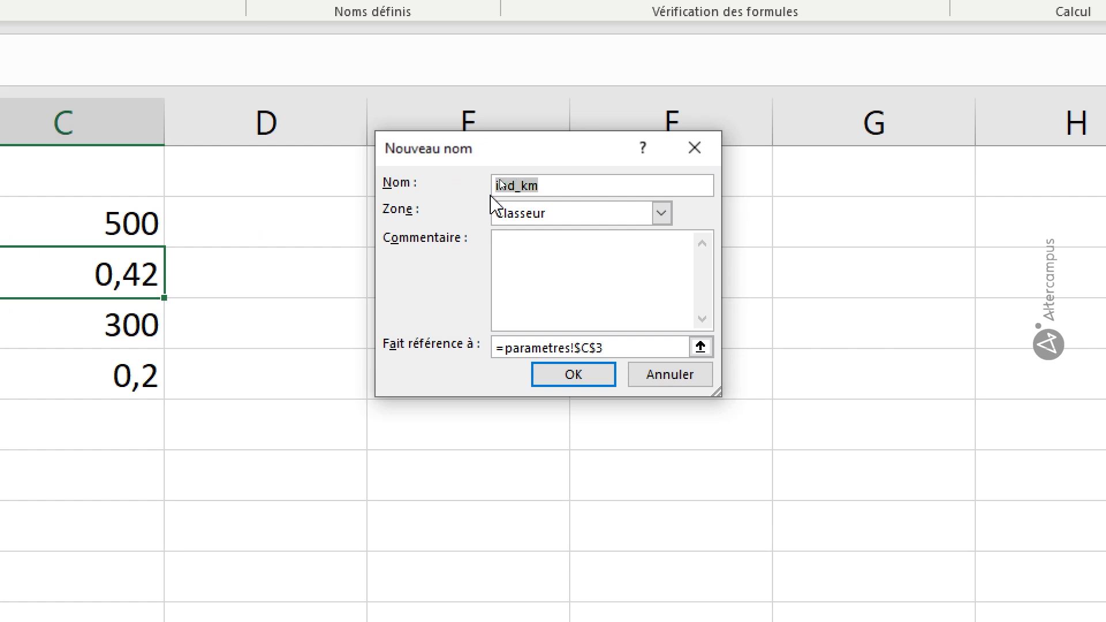
left_click_drag(521, 188, 479, 180)
type("xid")
left_click(537, 255)
type("indemnité km 1")
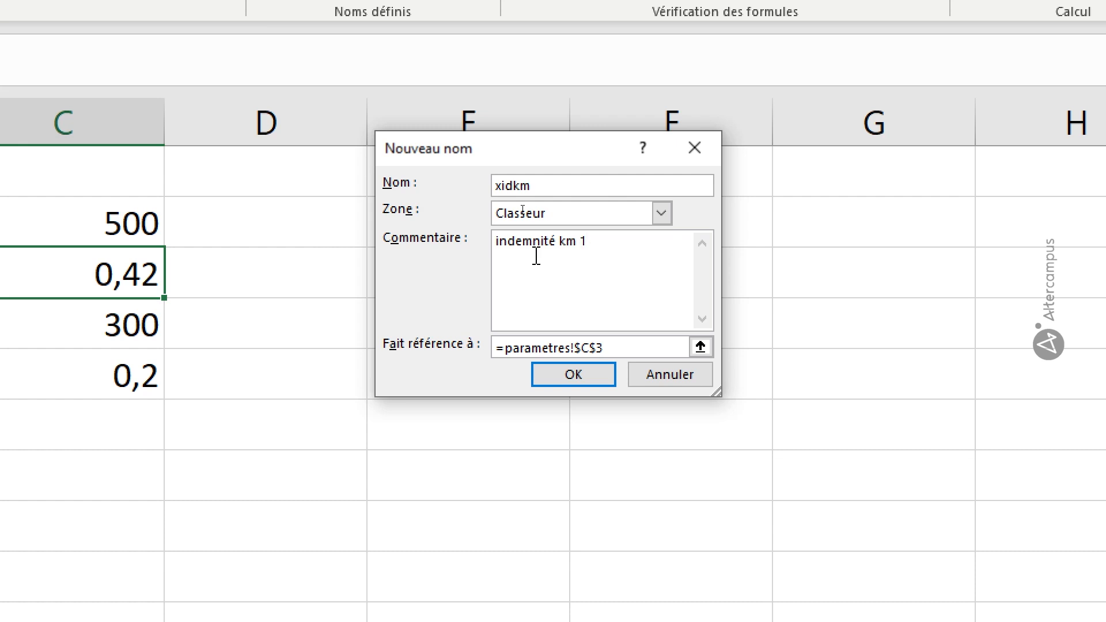
left_click(594, 378)
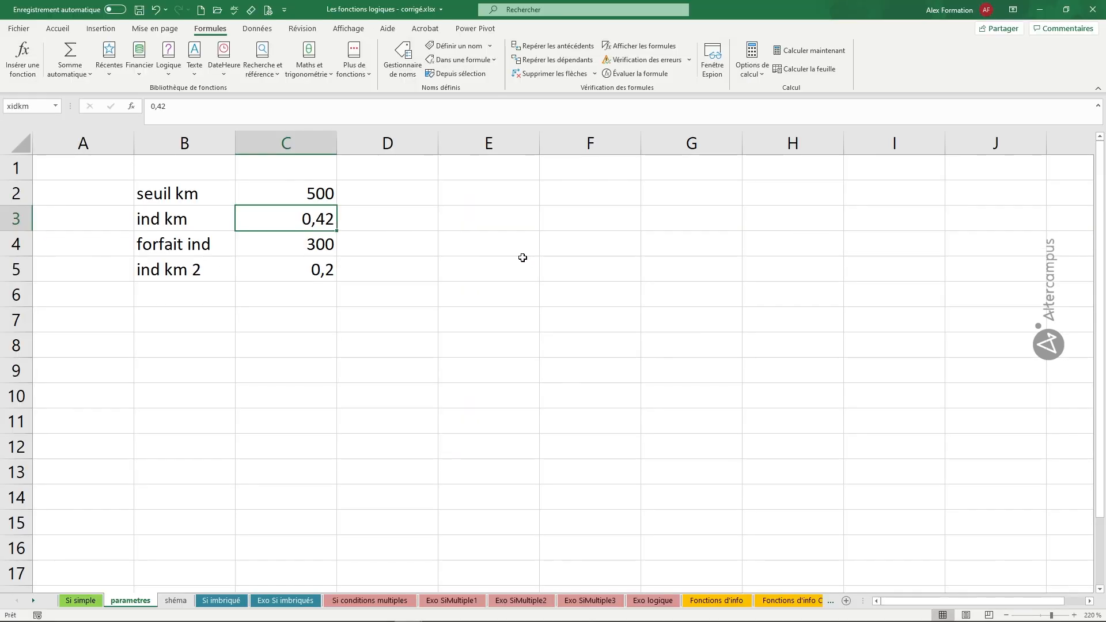
Start a new defined name for cell C4 and change the suggested name to xforfaitind.
left_click(45, 325)
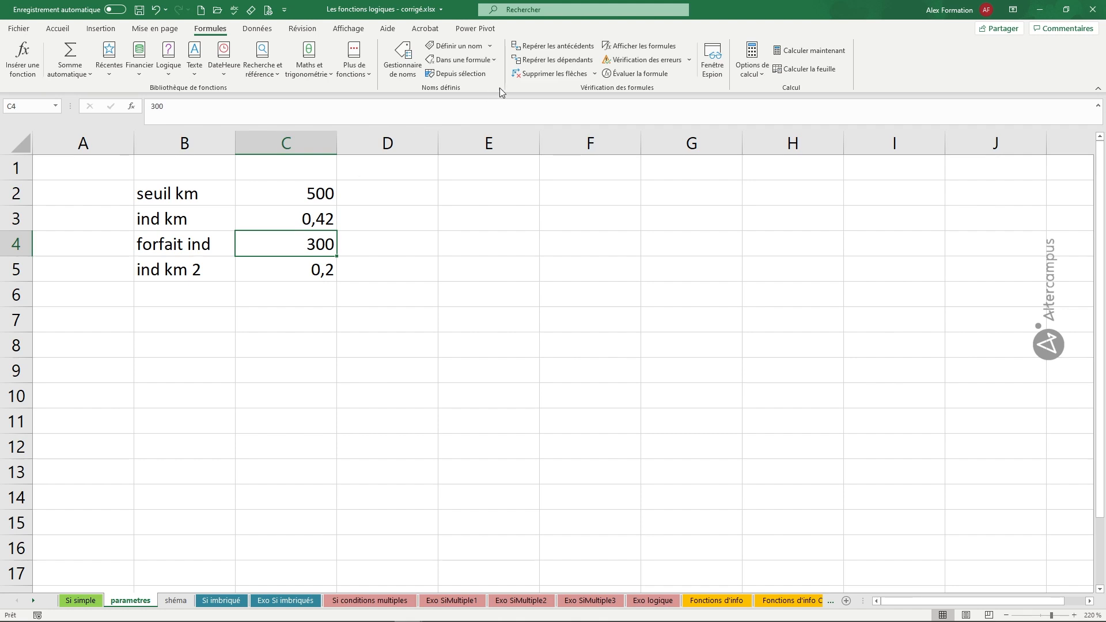
left_click(458, 46)
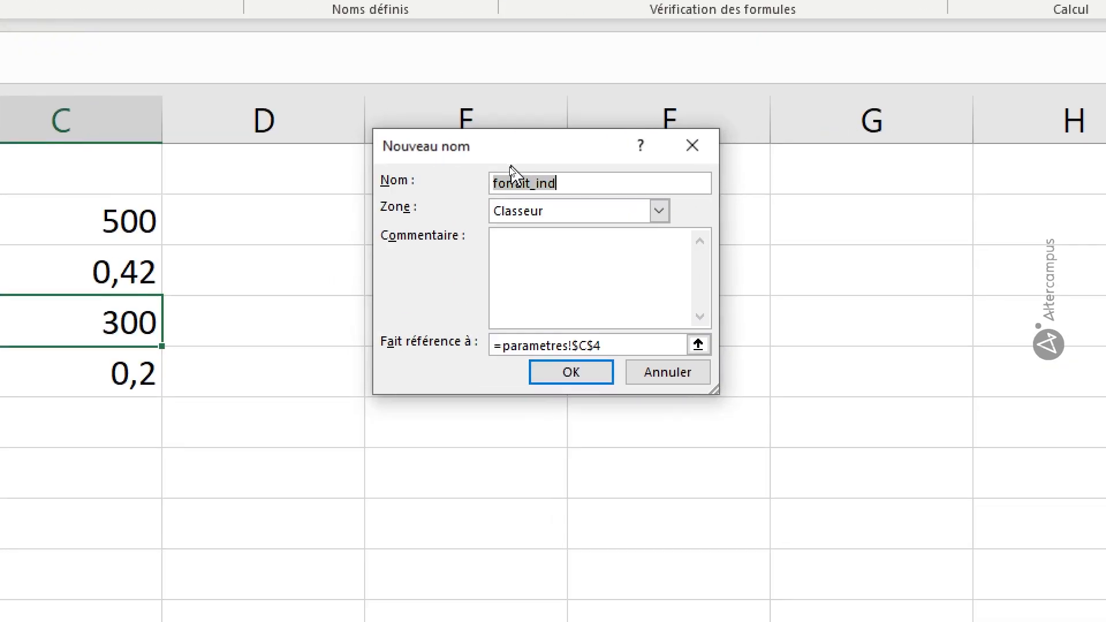
left_click(497, 184)
type("x")
left_click(541, 182)
key("BackSpace")
key("BackSpace")
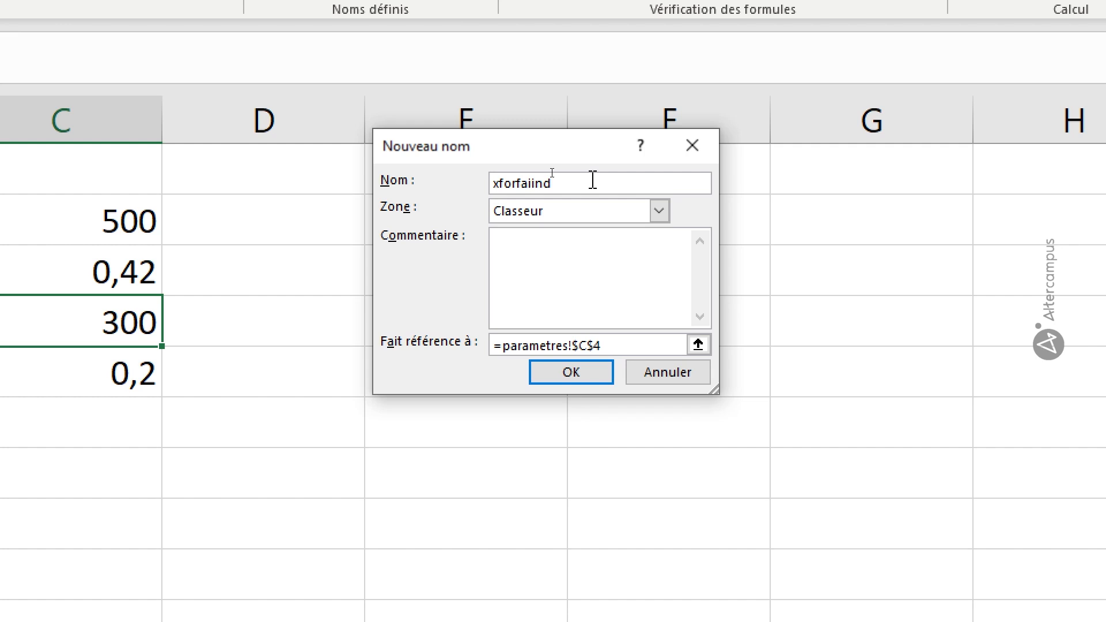
type("t")
Add the comment "forfait indemnite" to the xforfaitind name and create it.
left_click(549, 256)
type("forfait indemnit")
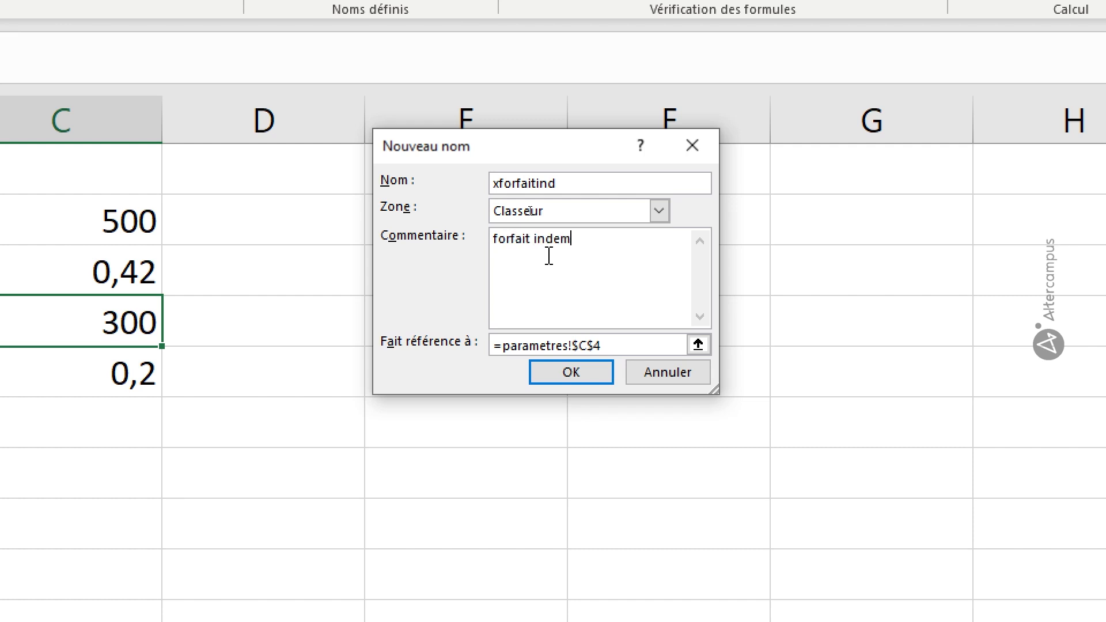
type("e")
key("Return")
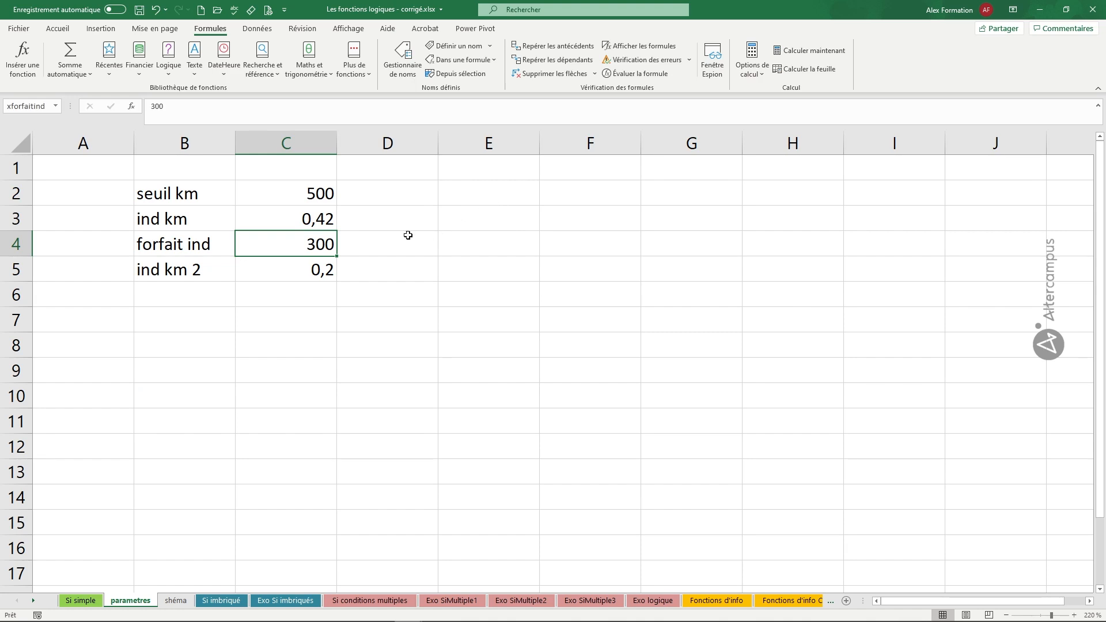
Define the name xidkm_2 for cell C5 with workbook scope and no comment.
left_click(112, 373)
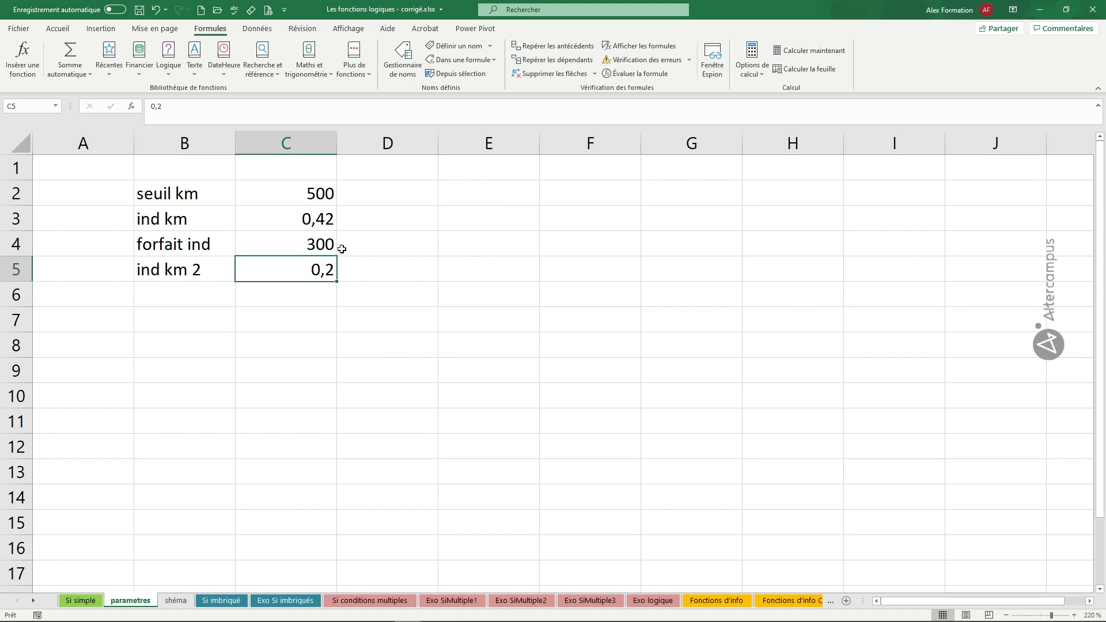
left_click(455, 46)
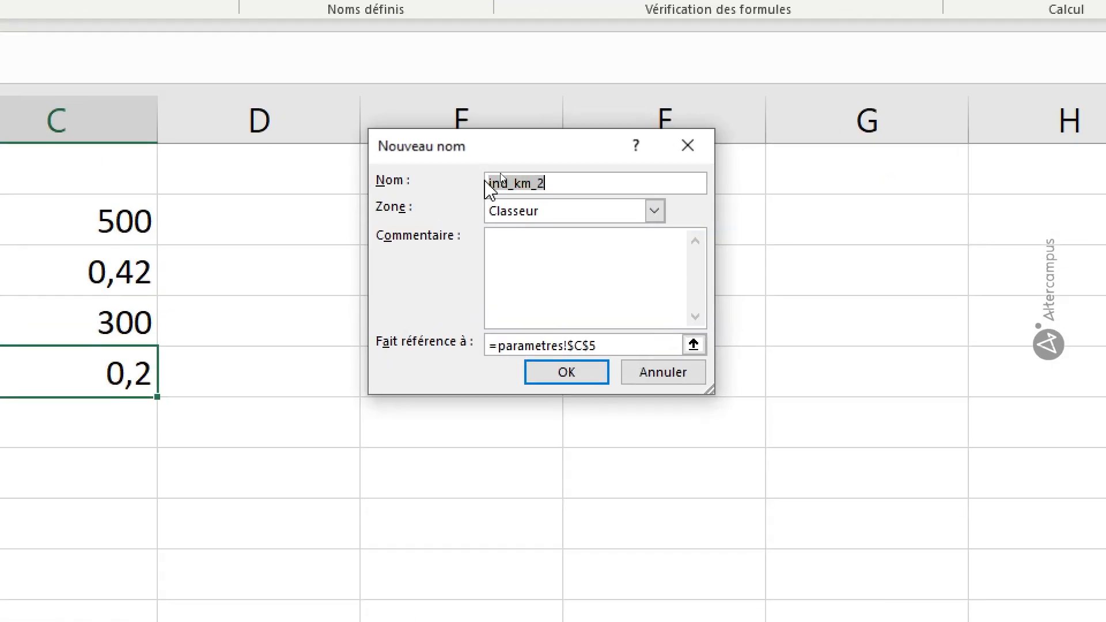
left_click(505, 174)
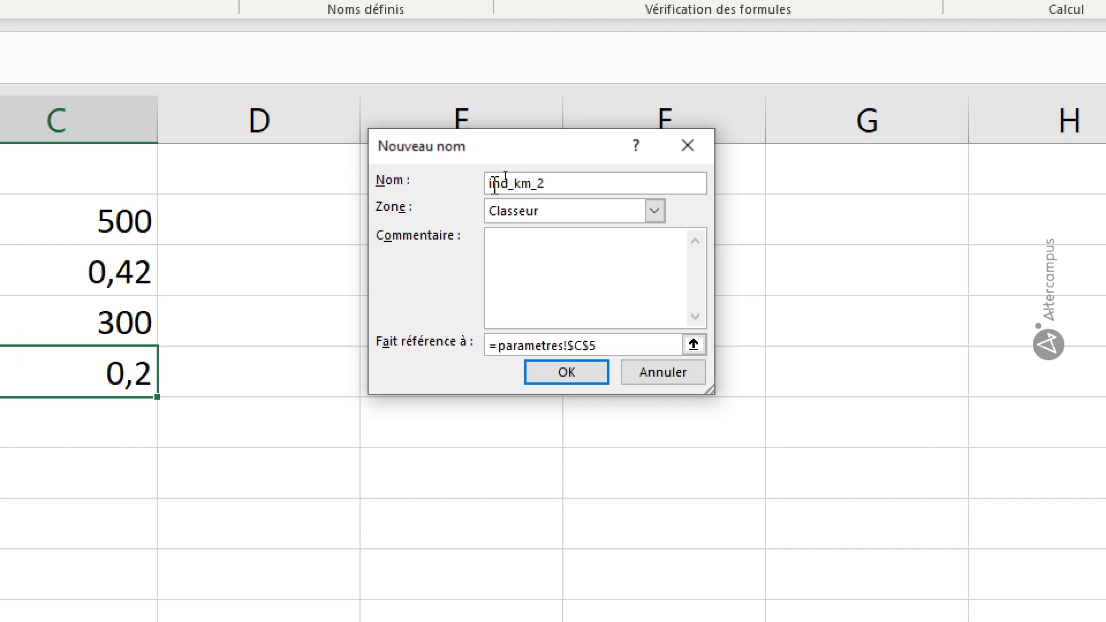
key("BackSpace")
type("xid")
key("Delete")
key("Delete")
key("Delete")
key("Delete")
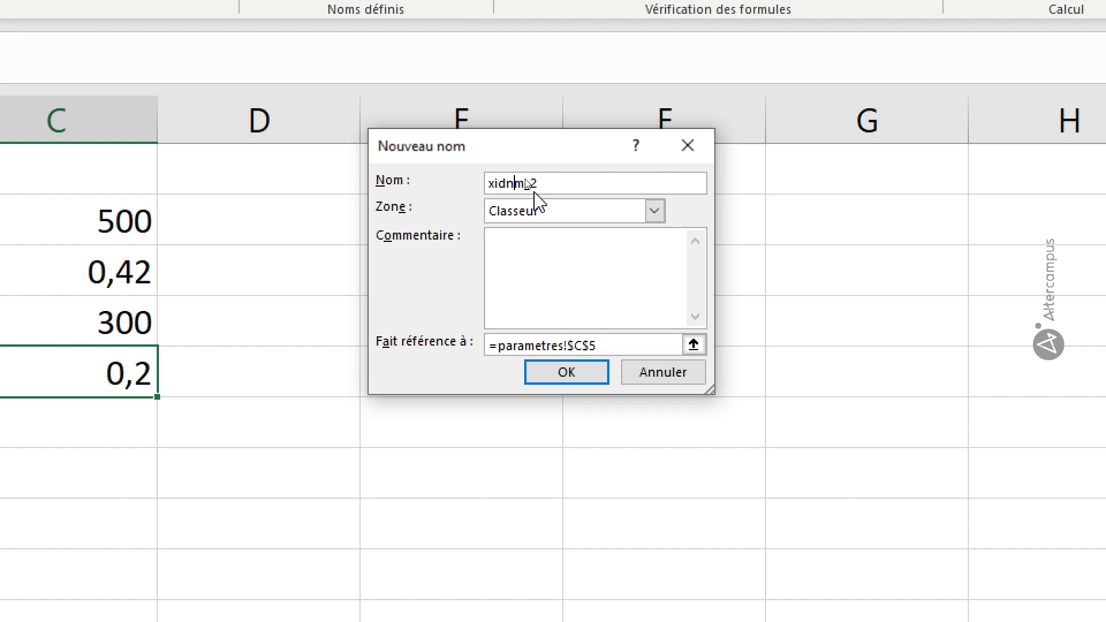
type("k")
left_click(521, 259)
left_click(543, 374)
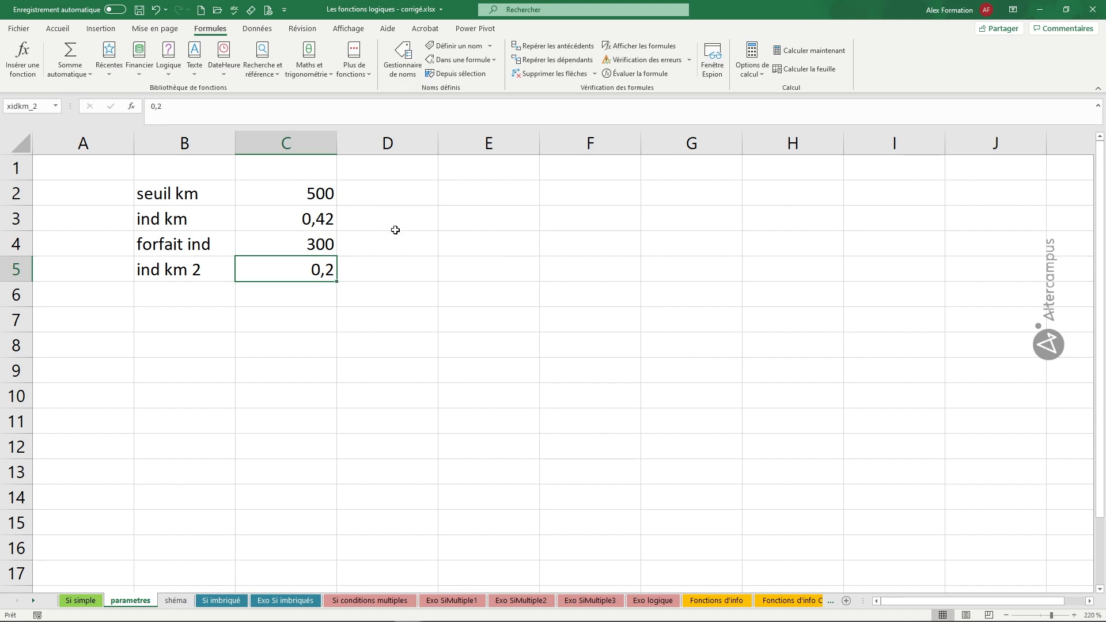
Review the defined names and their references in the Name Manager, including the entry for xidkm_2.
left_click(462, 209)
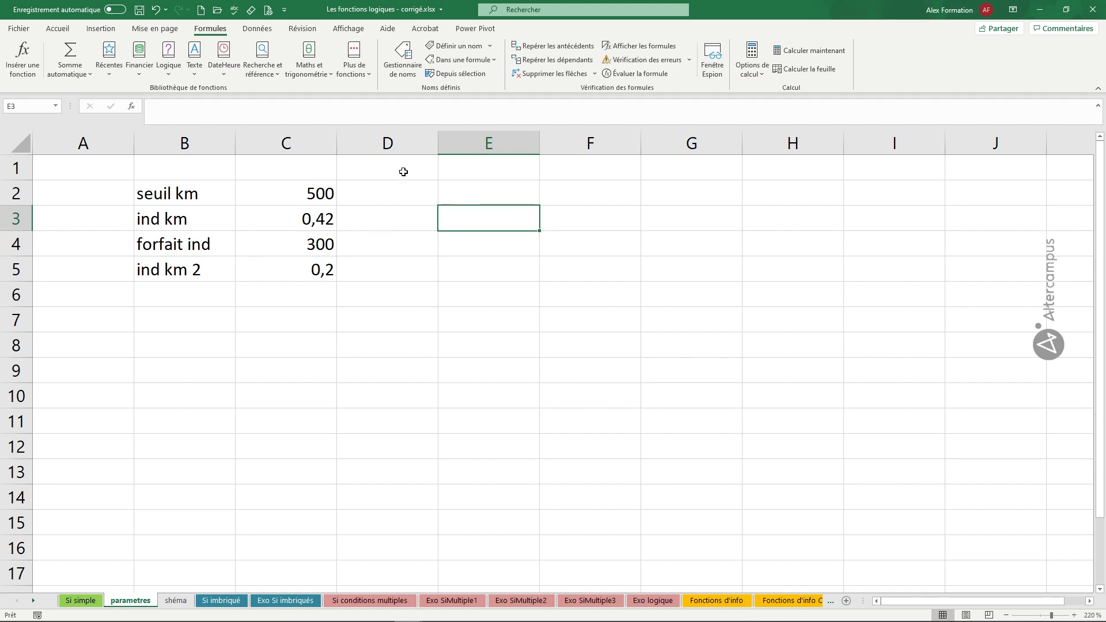
key("ctrl")
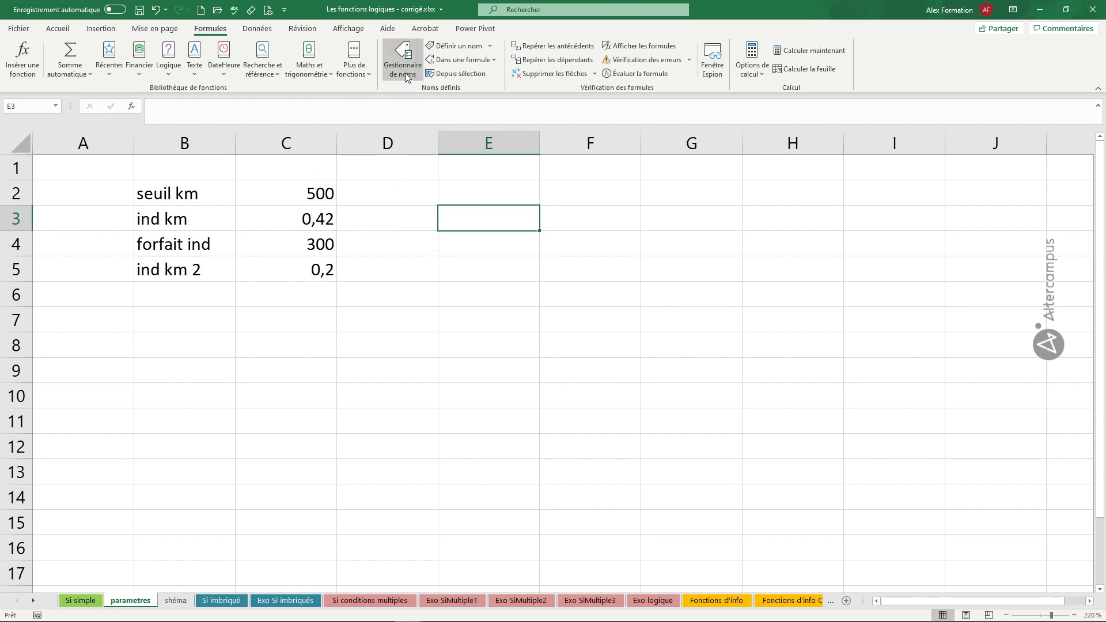
left_click(406, 77)
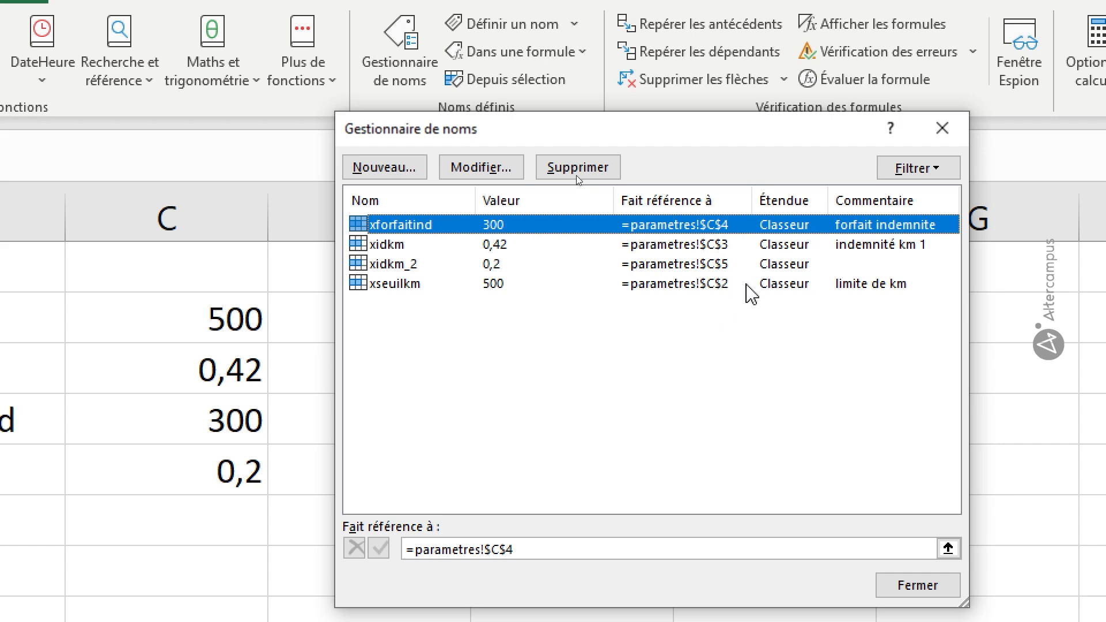
left_click(711, 265)
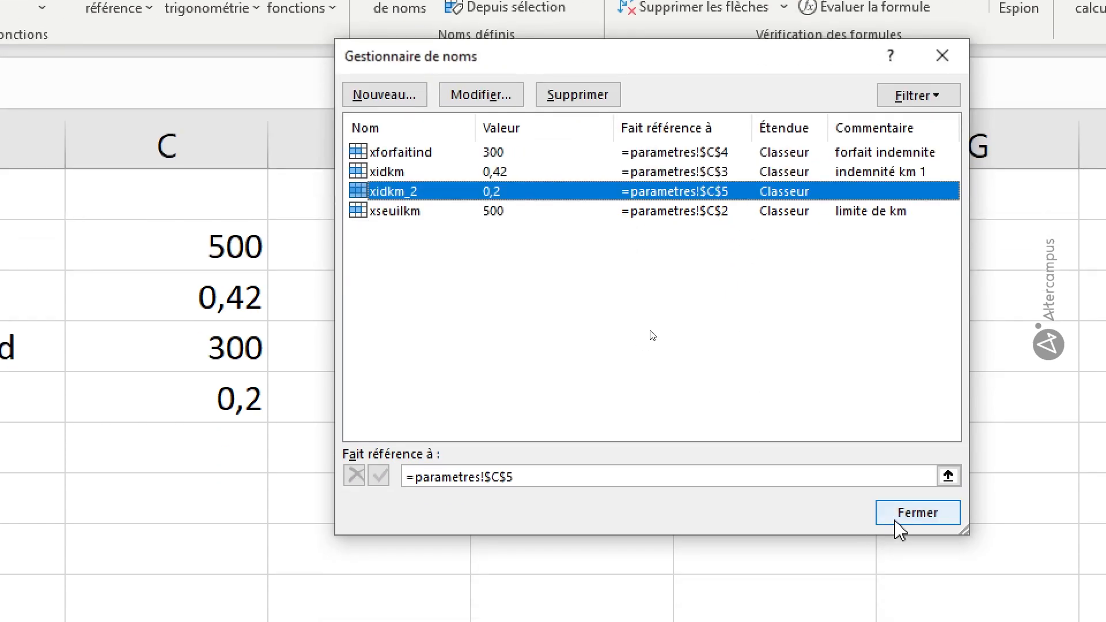
left_click(908, 588)
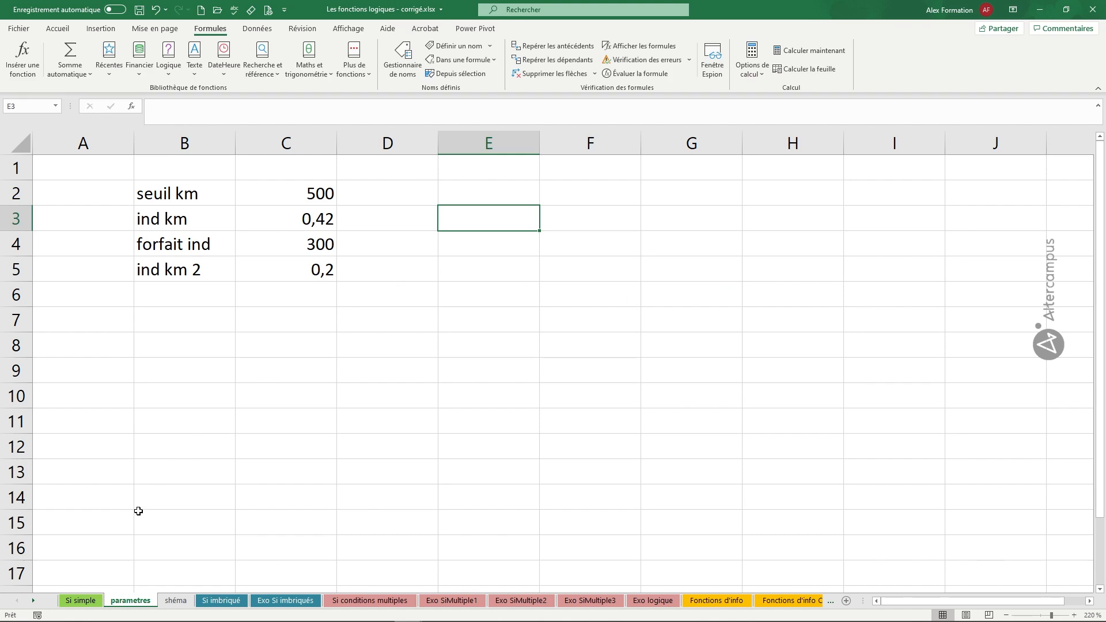
On the Si simple sheet, copy the employee table A4:C9 to the range starting at A11.
left_click(84, 601)
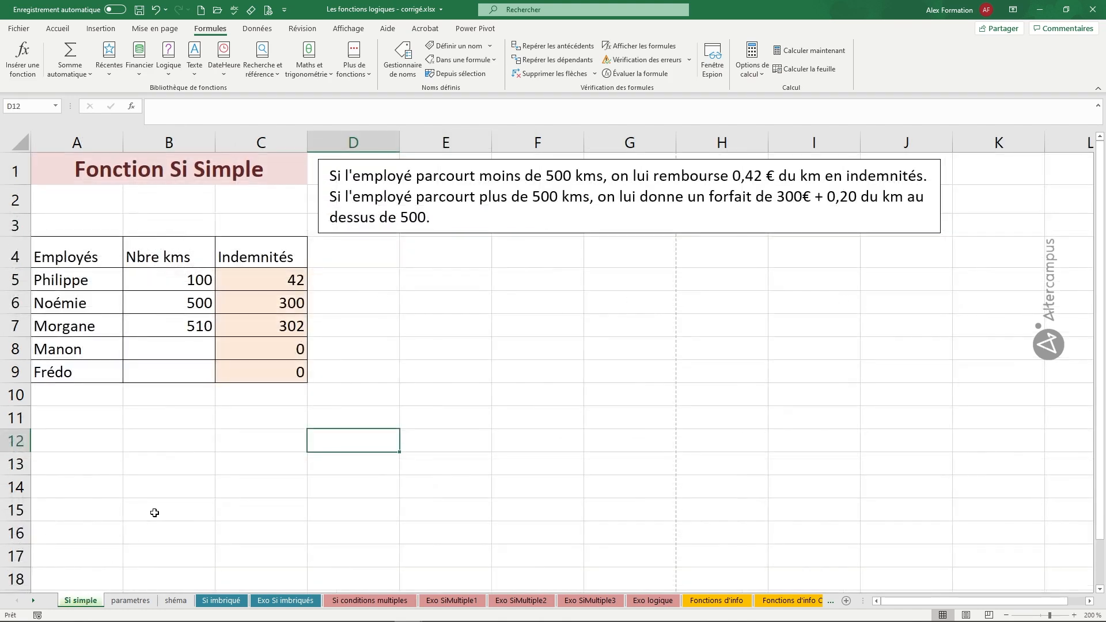
left_click_drag(85, 260, 195, 527)
In the SI formula of C12, replace the 500 in the logical test with the name xseuilkm.
left_click(265, 443)
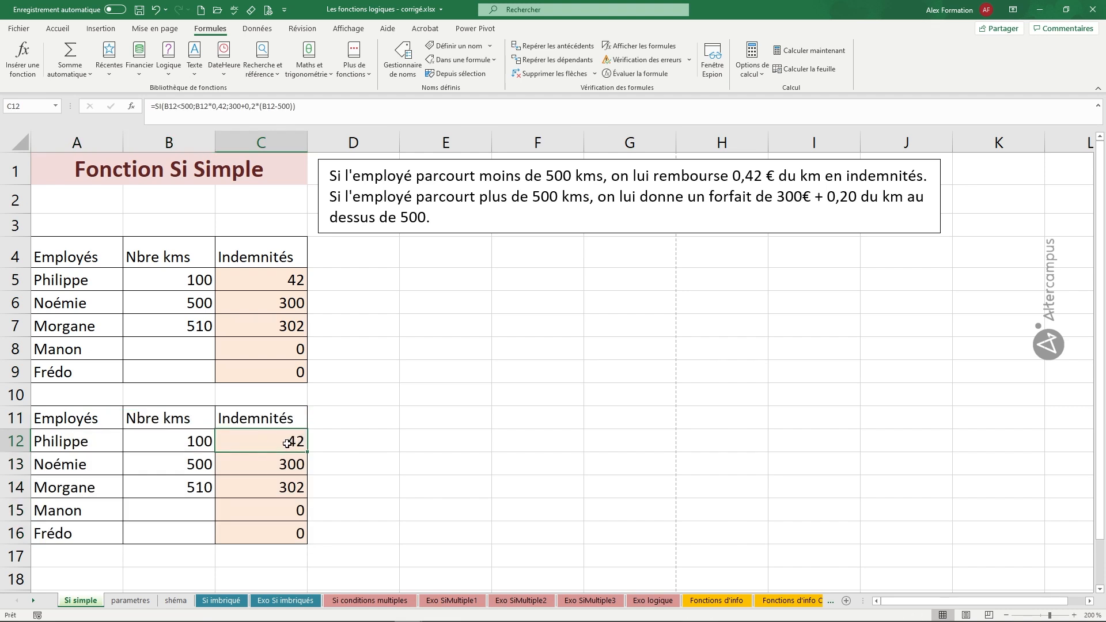
scroll(273, 441, "down", 1)
double_click(268, 358)
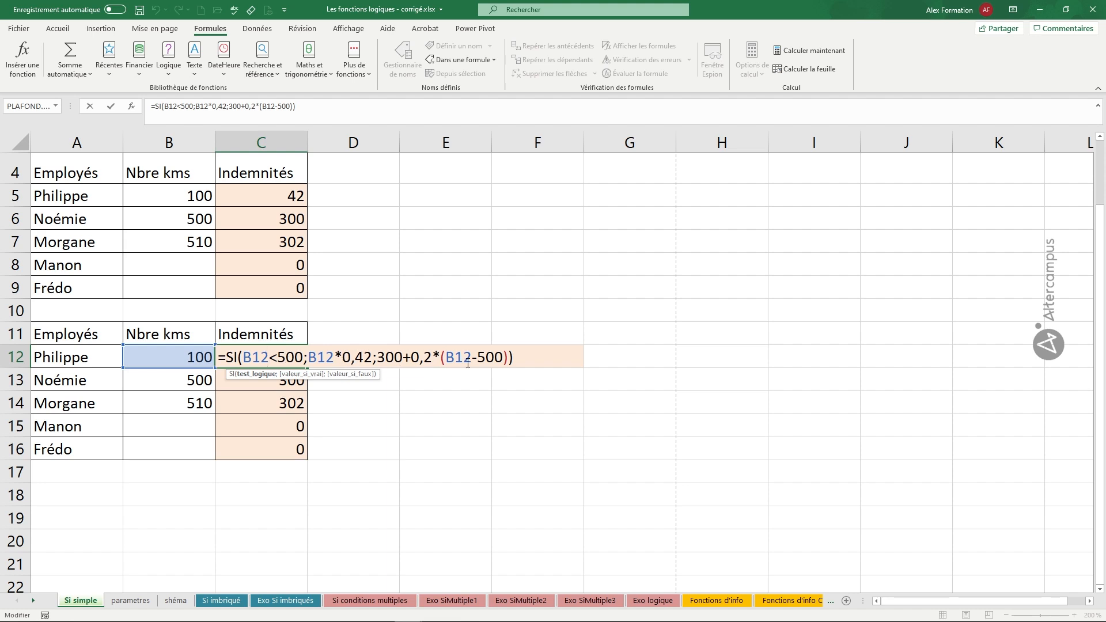
double_click(294, 357)
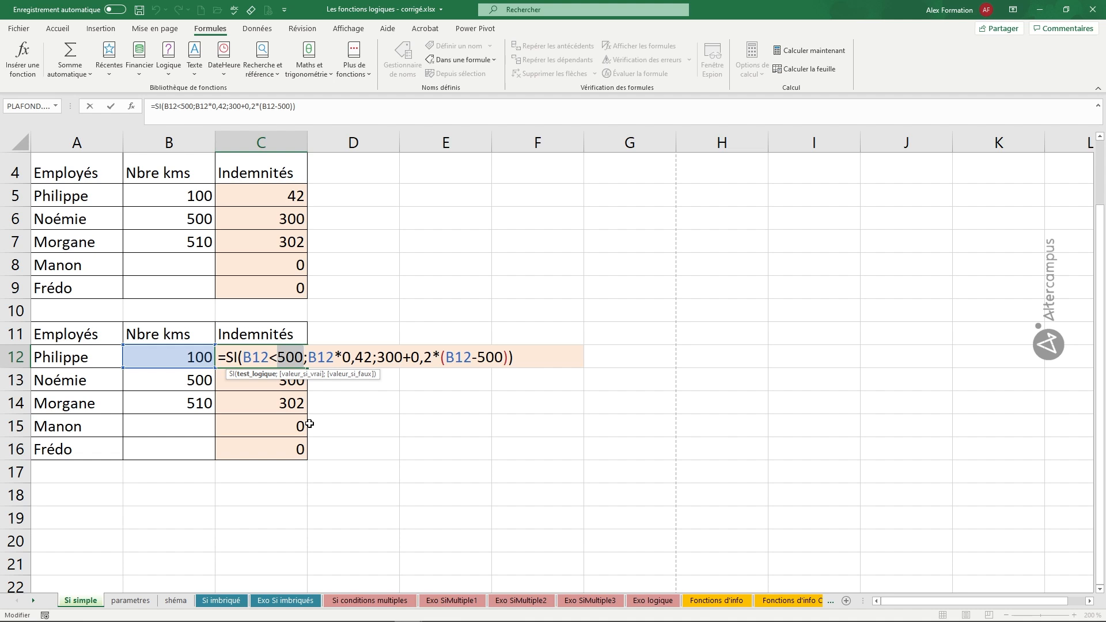
type("x")
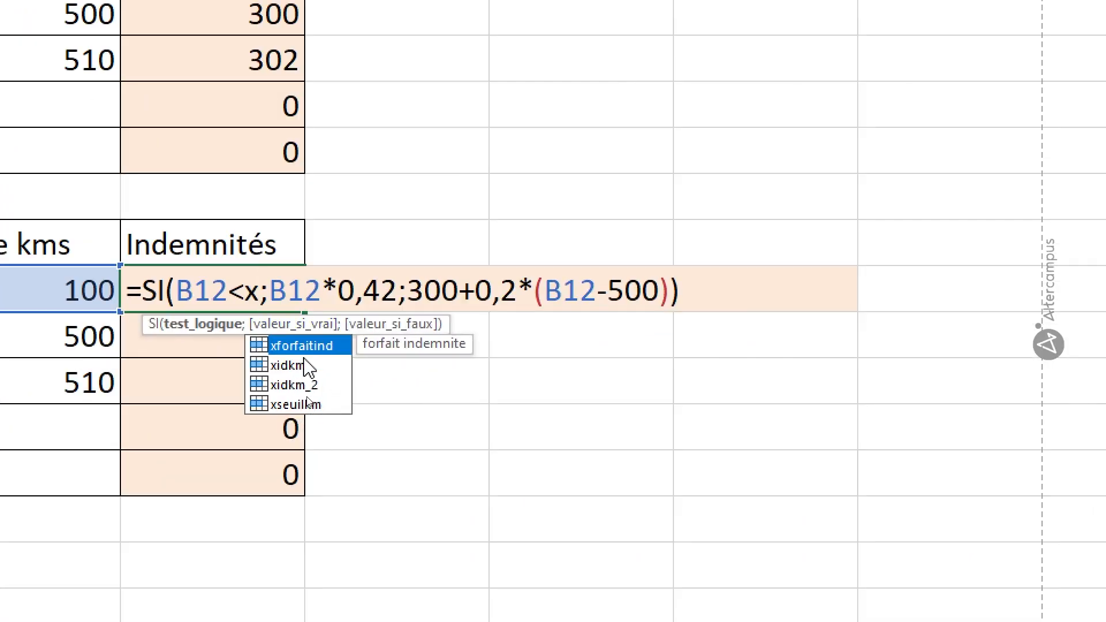
double_click(295, 404)
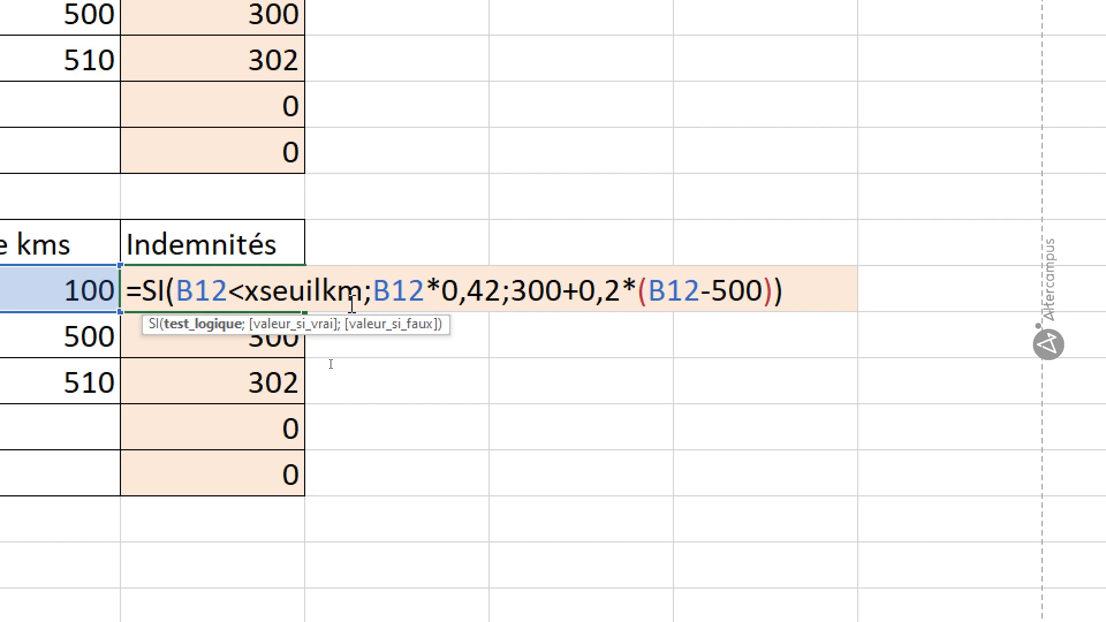
In the C12 formula, replace 0,42 with the name xidkm and 300 with the name xforfaitind.
double_click(473, 294)
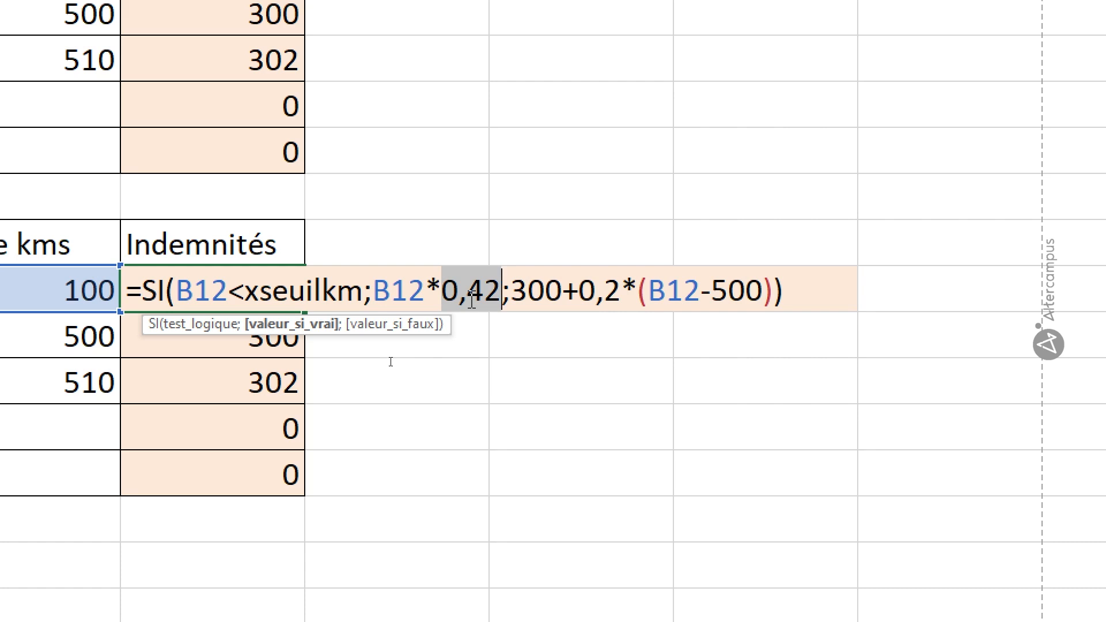
type("xidkm")
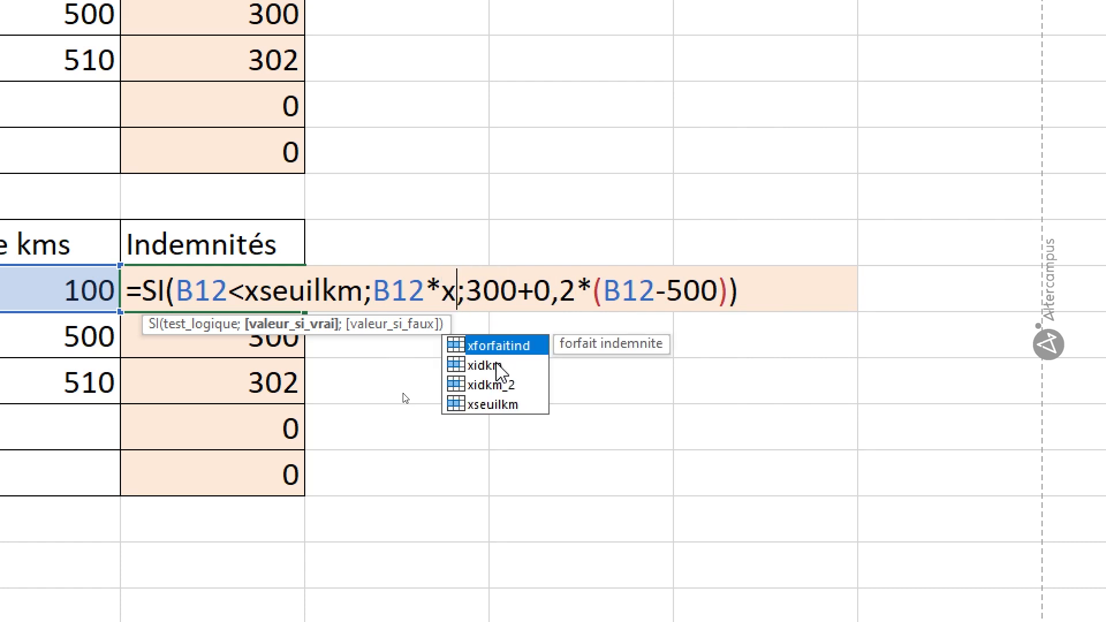
double_click(496, 364)
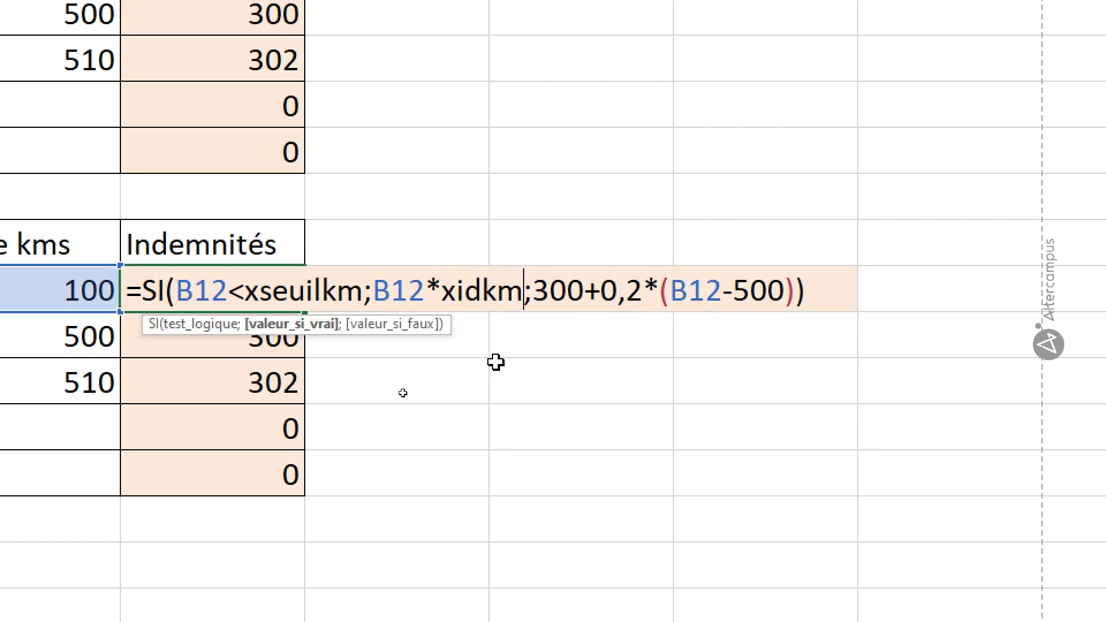
double_click(558, 288)
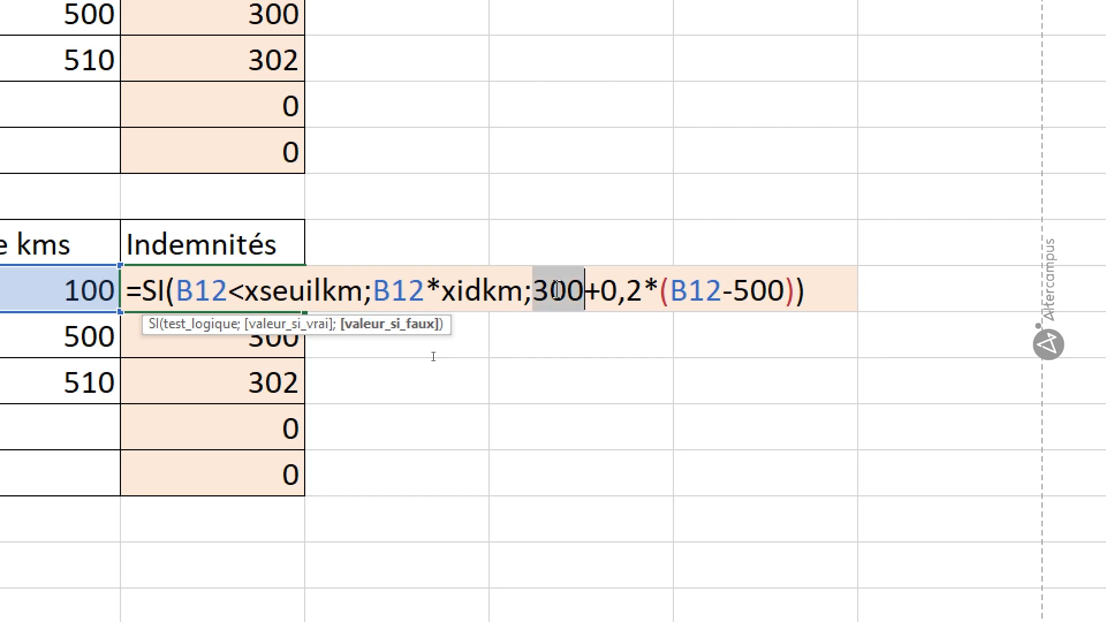
type("x")
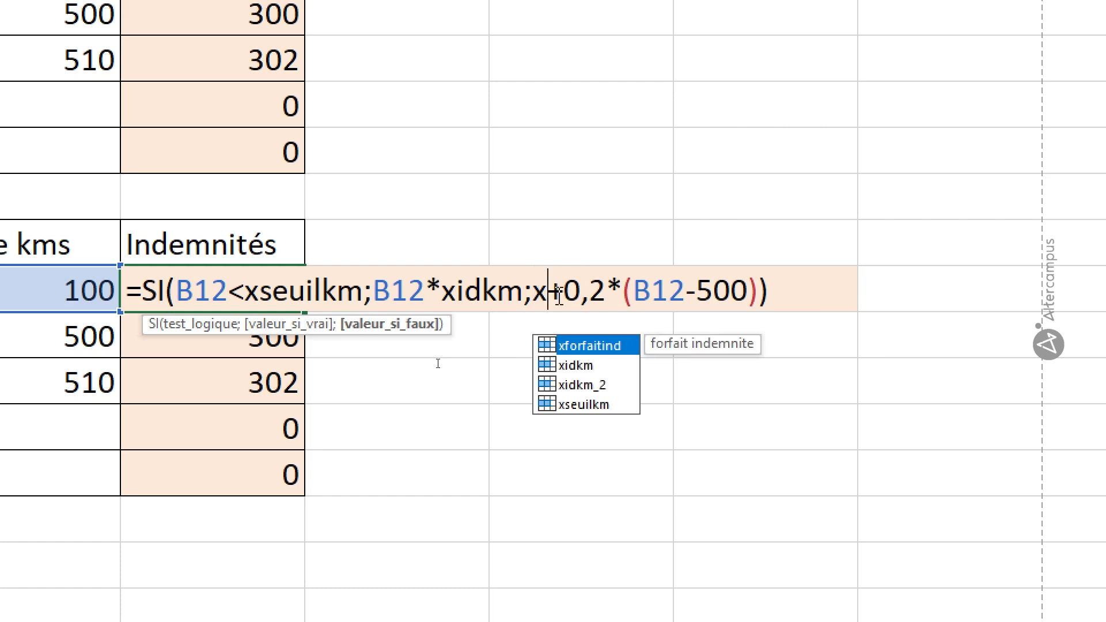
double_click(588, 346)
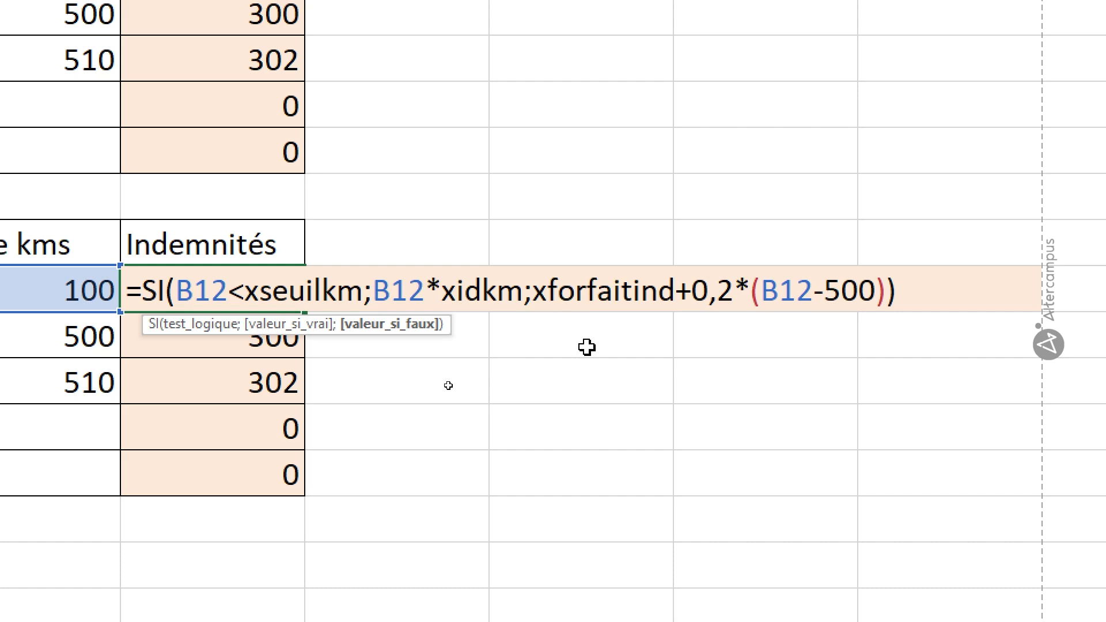
Replace the 0,2 rate in the C12 formula with the name xidkm_2.
double_click(714, 291)
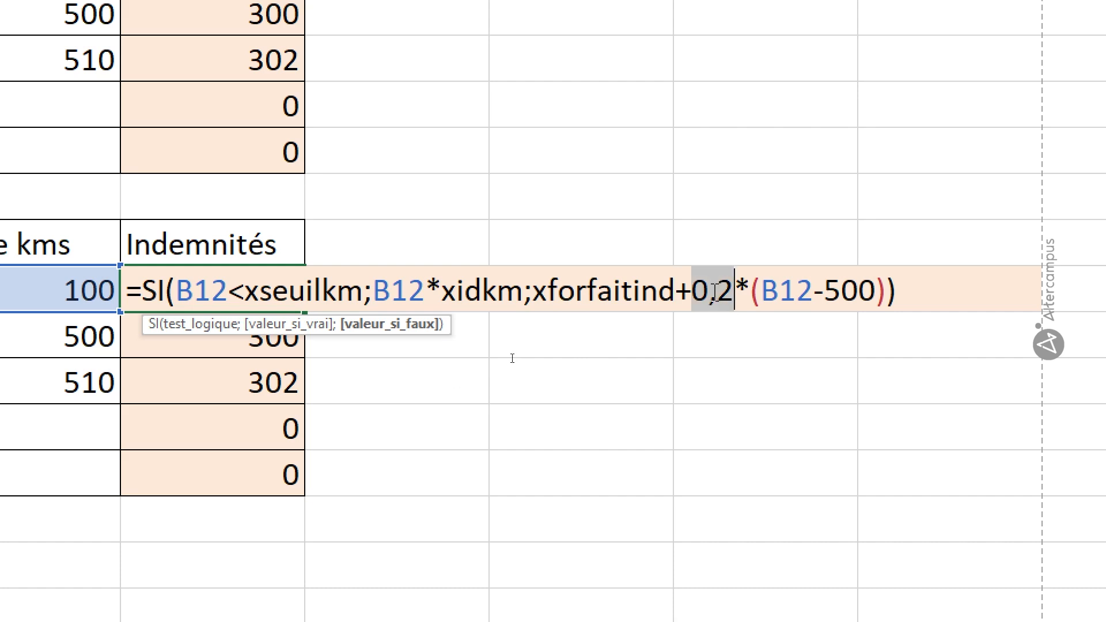
type("x")
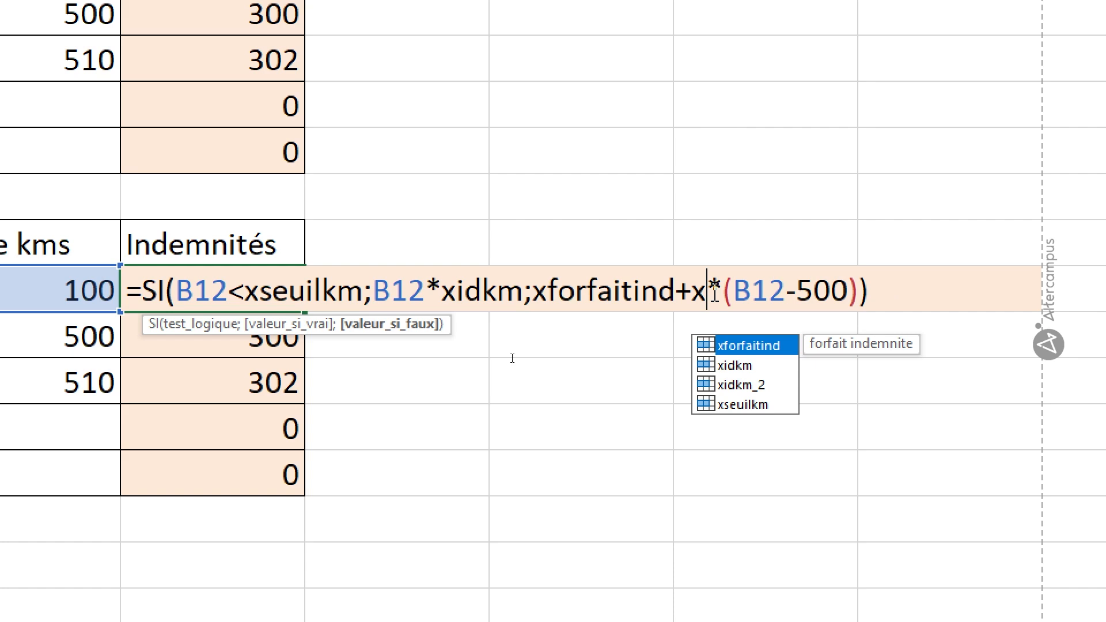
double_click(735, 345)
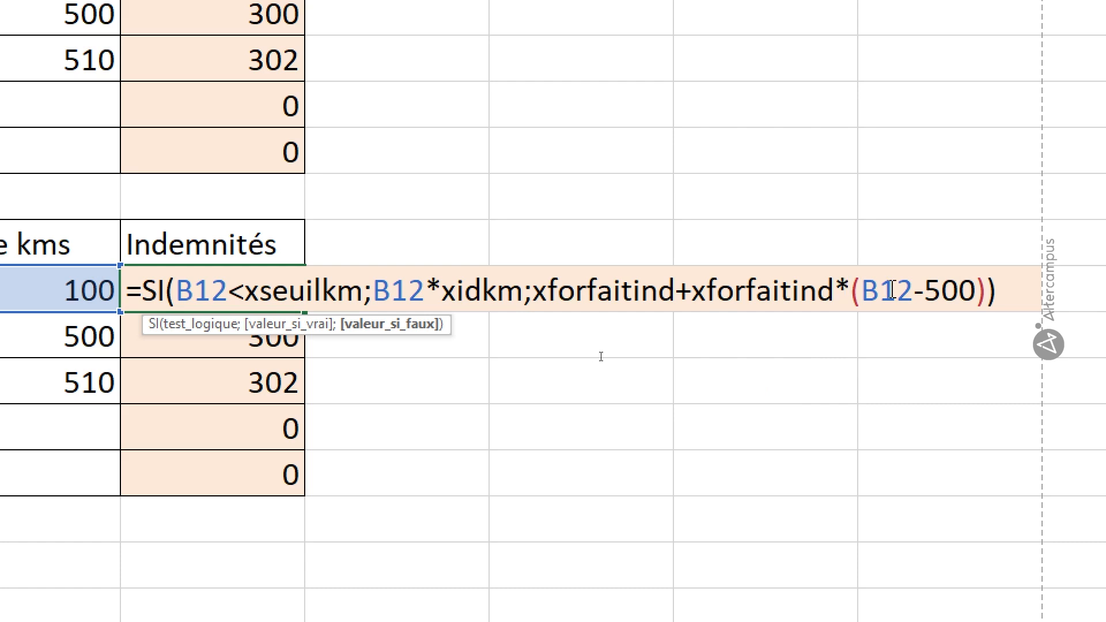
double_click(769, 291)
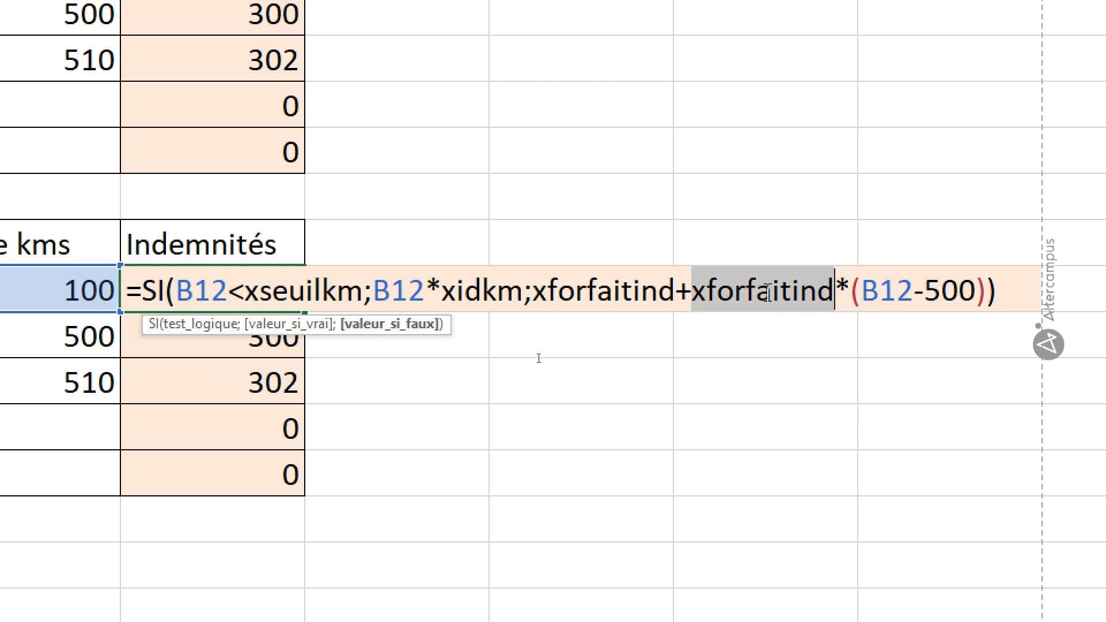
type("x")
double_click(740, 384)
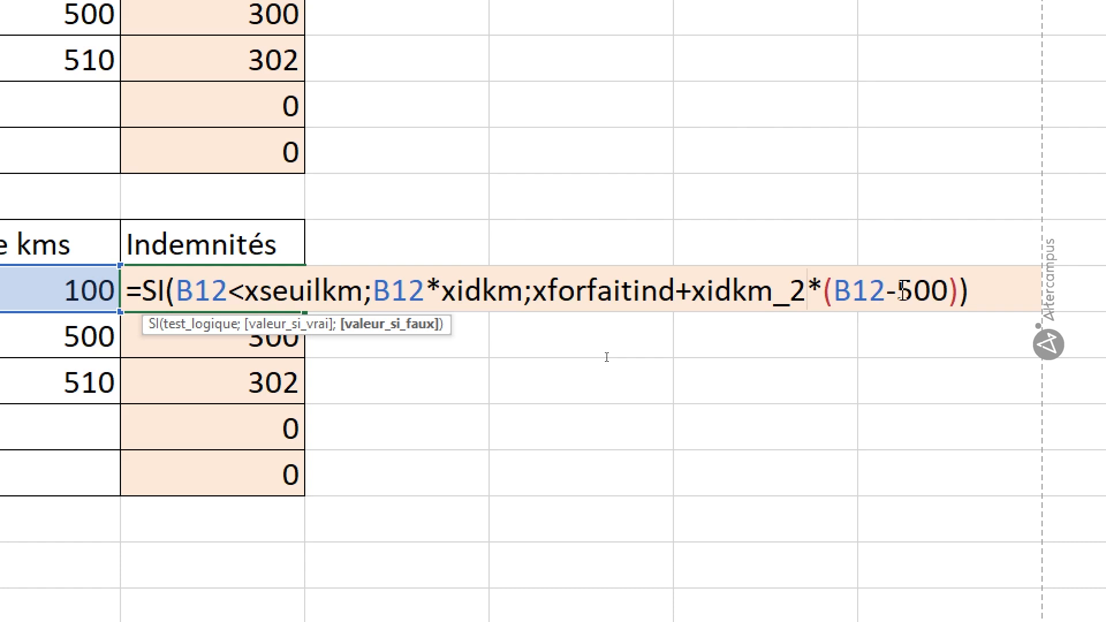
Replace the remaining 500 in the C12 subtraction with xseuilkm and validate the formula.
double_click(920, 292)
type("x")
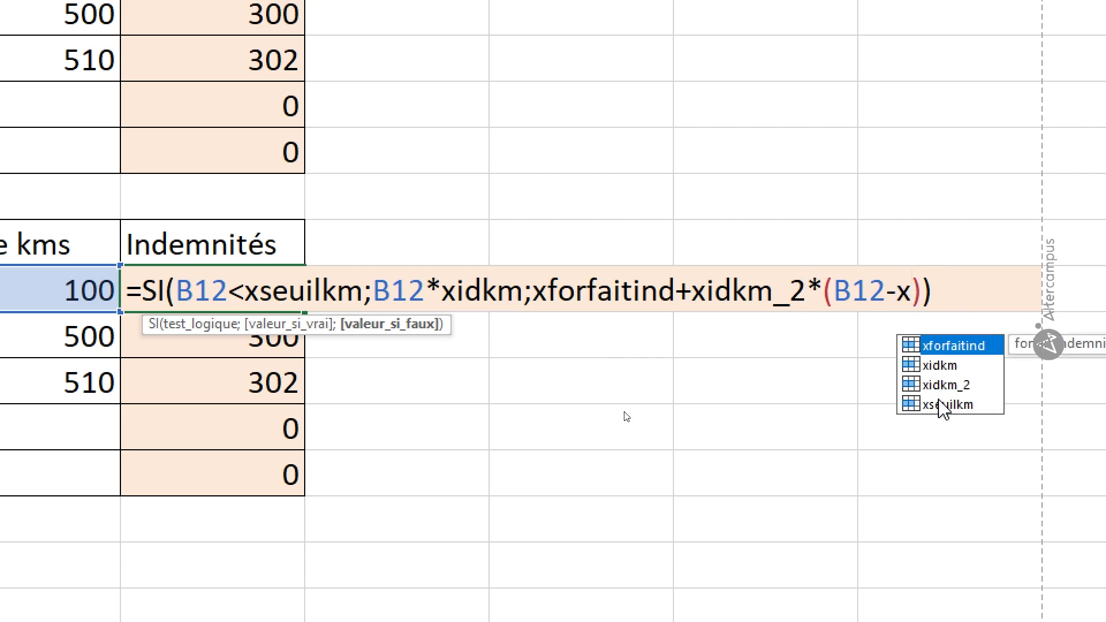
left_click(948, 405)
double_click(948, 404)
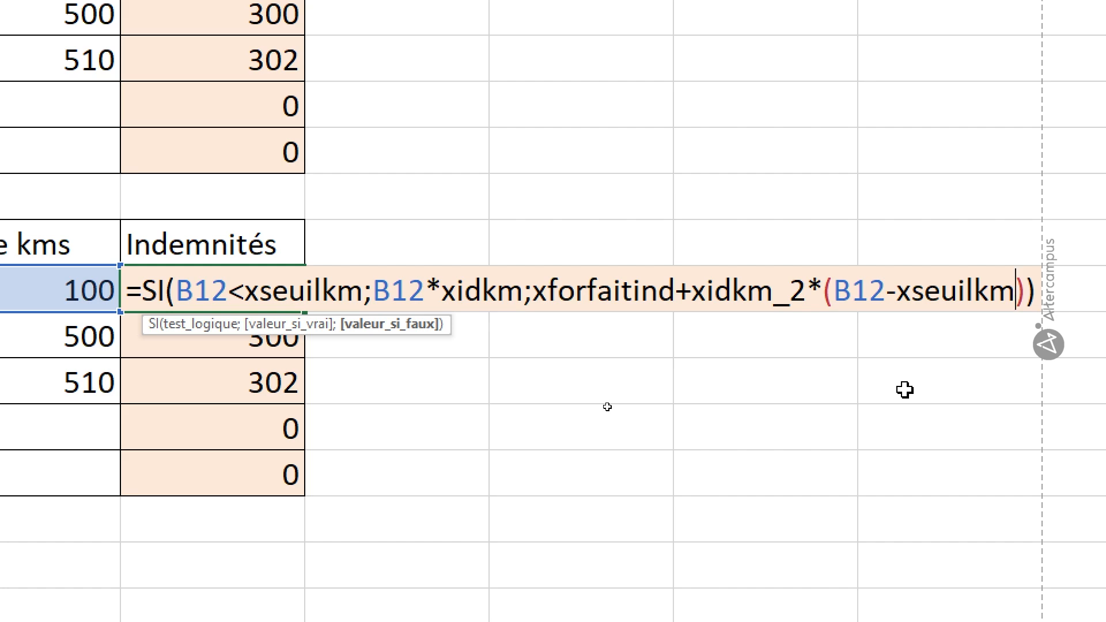
key("Return")
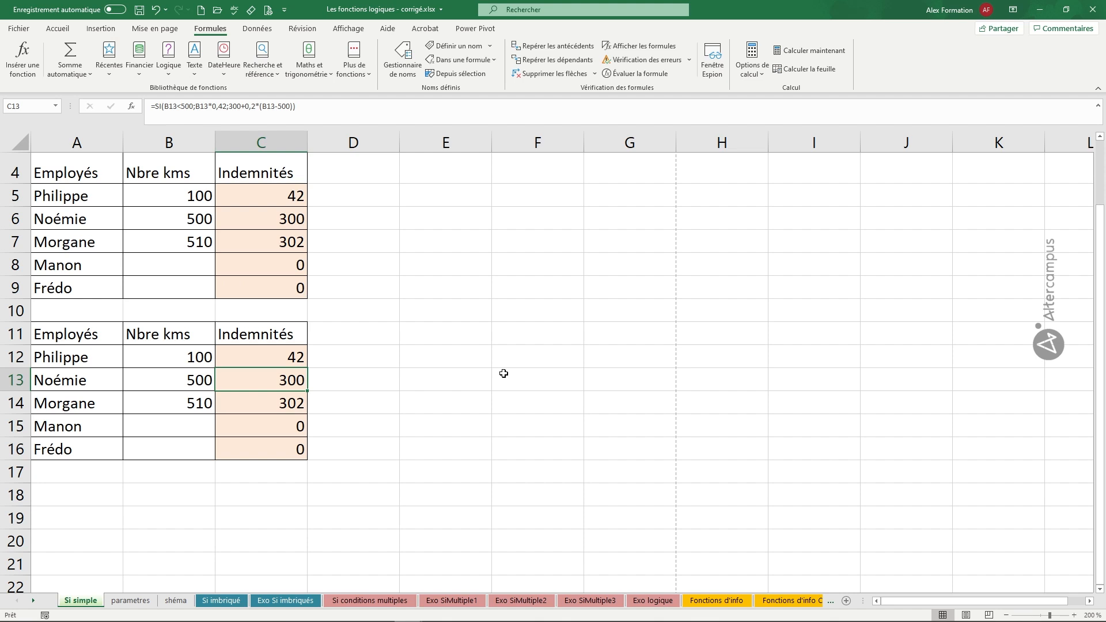
Fill the C12 formula down through C16 in the Indemnités column.
left_click(269, 290)
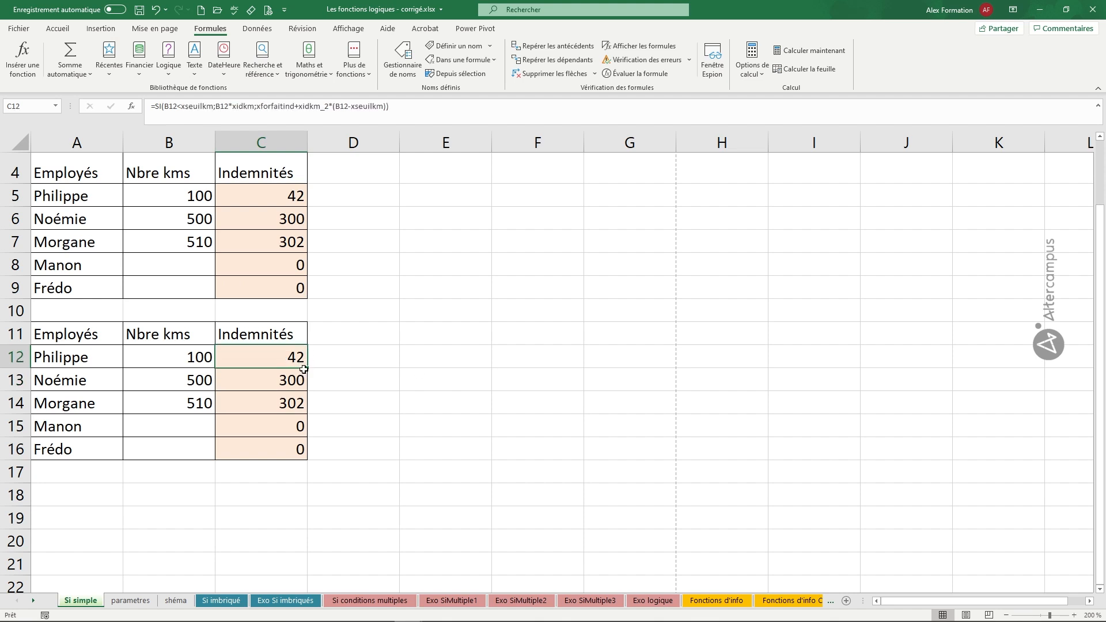
double_click(307, 370)
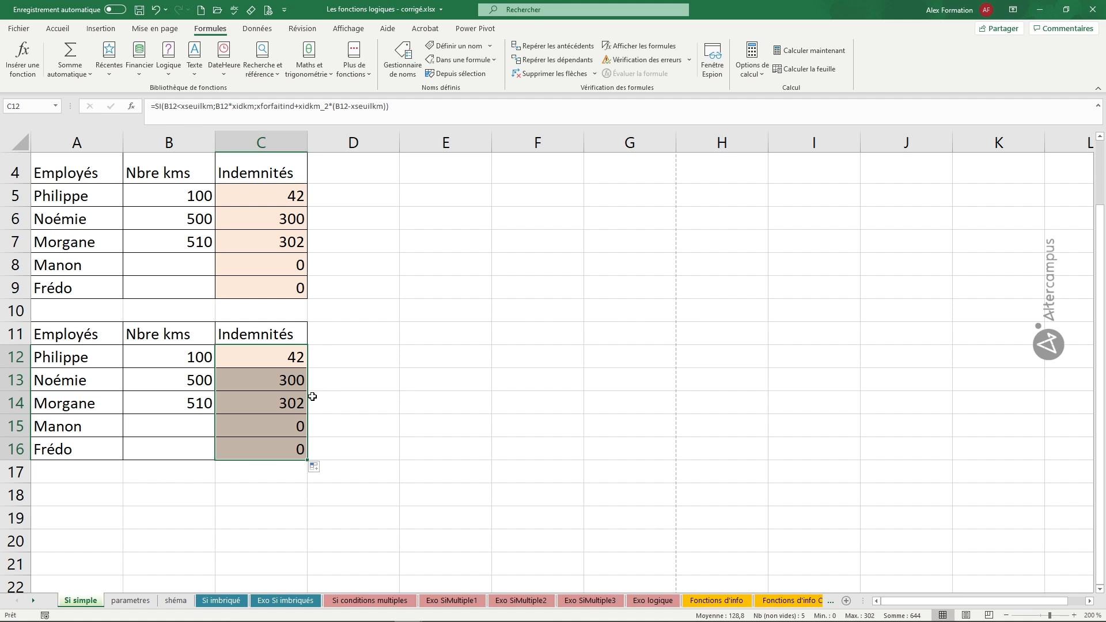
left_click(404, 305)
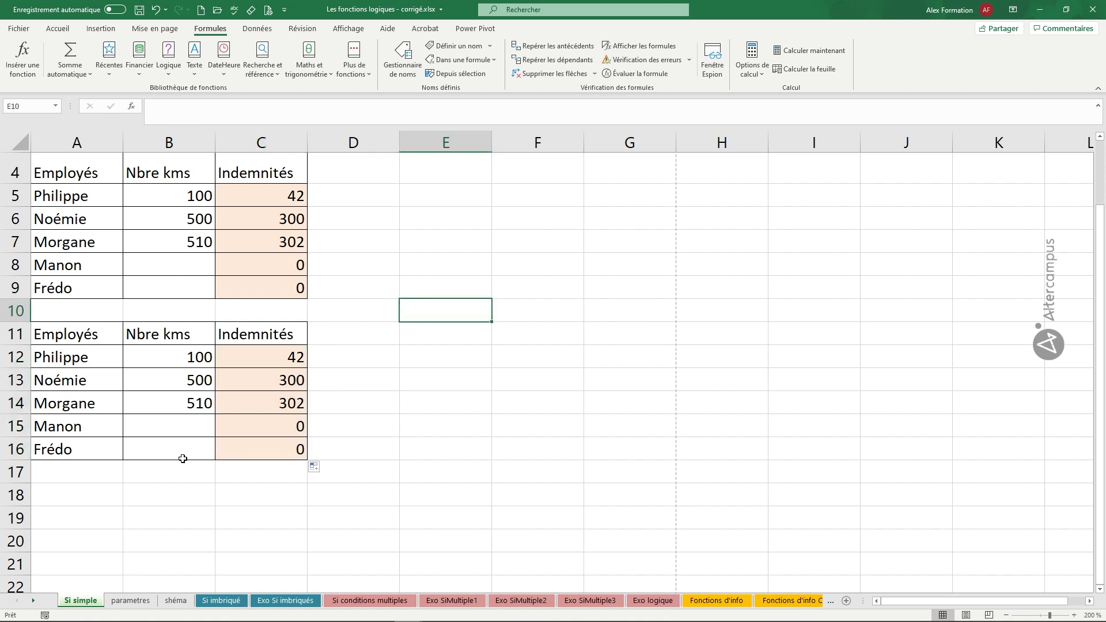
On the parametres sheet, set the seuil km value to 1000 and the ind km rate to 0,4.
left_click(140, 600)
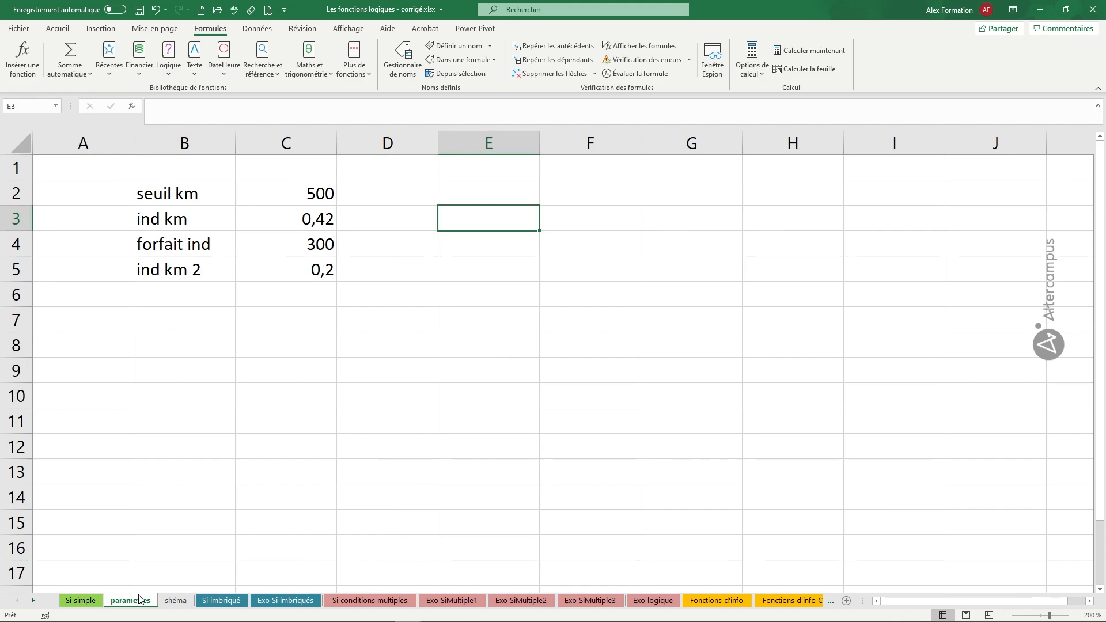
left_click(318, 203)
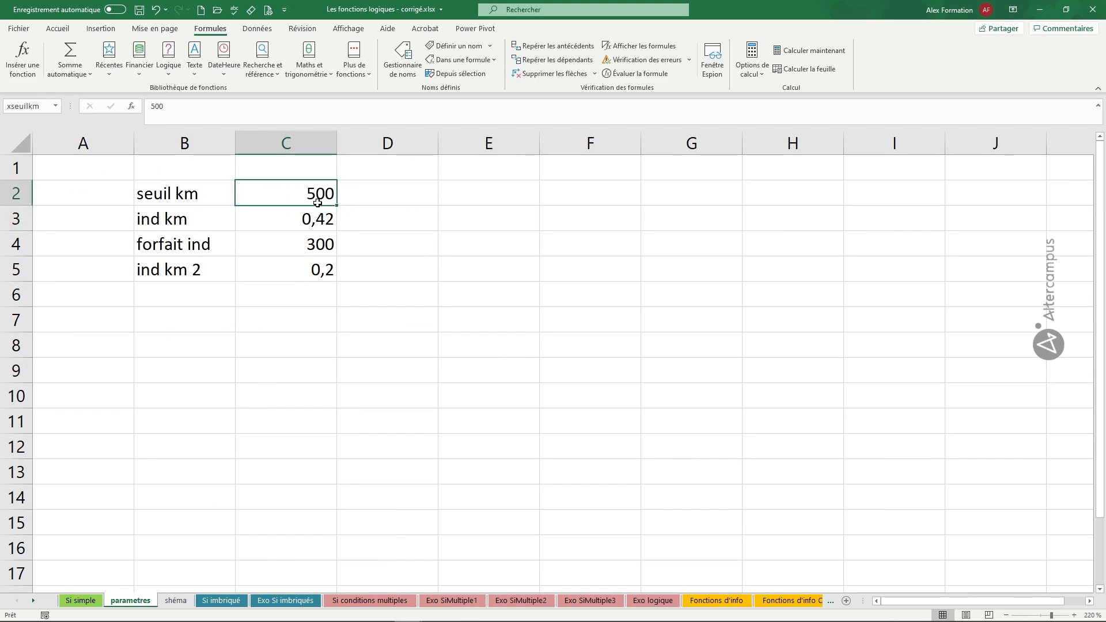
type("1000")
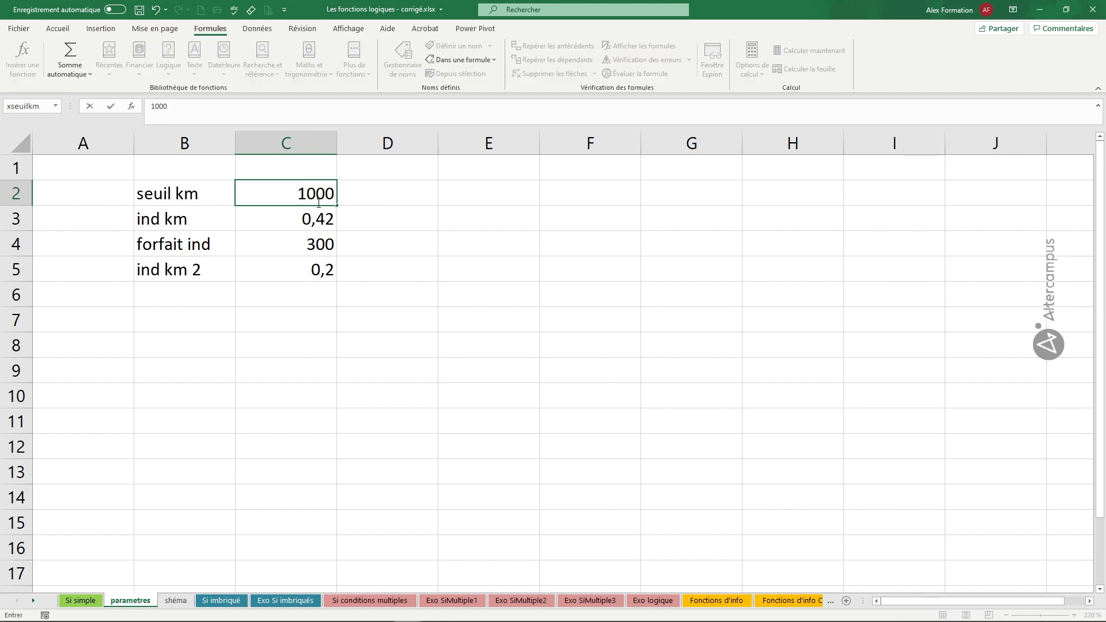
left_click(321, 218)
double_click(327, 222)
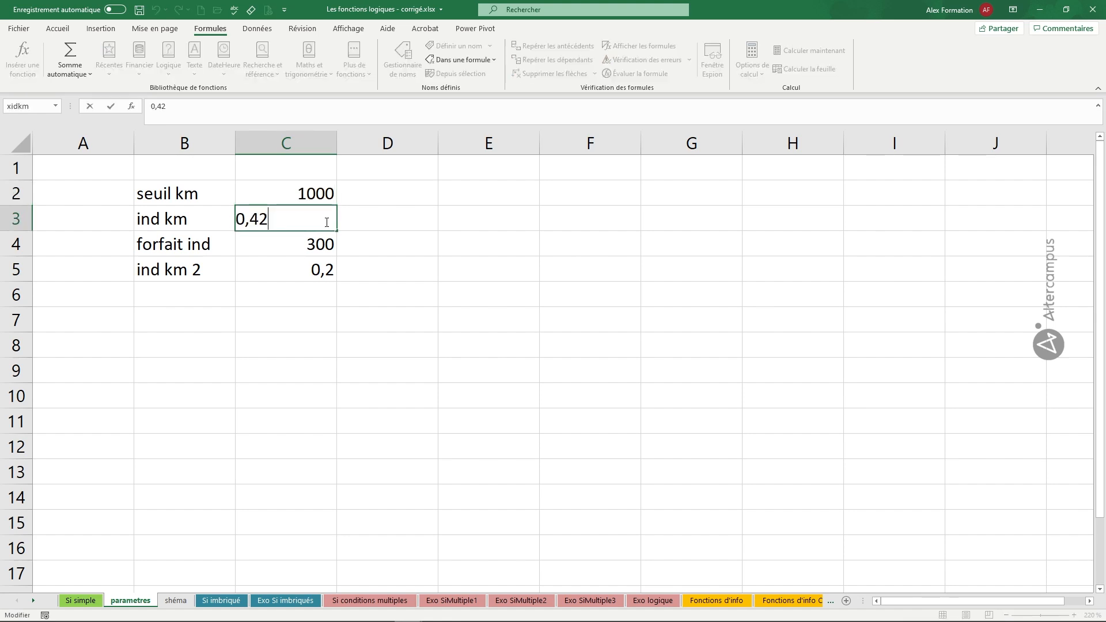
left_click_drag(268, 218, 259, 218)
type("0")
key("Return")
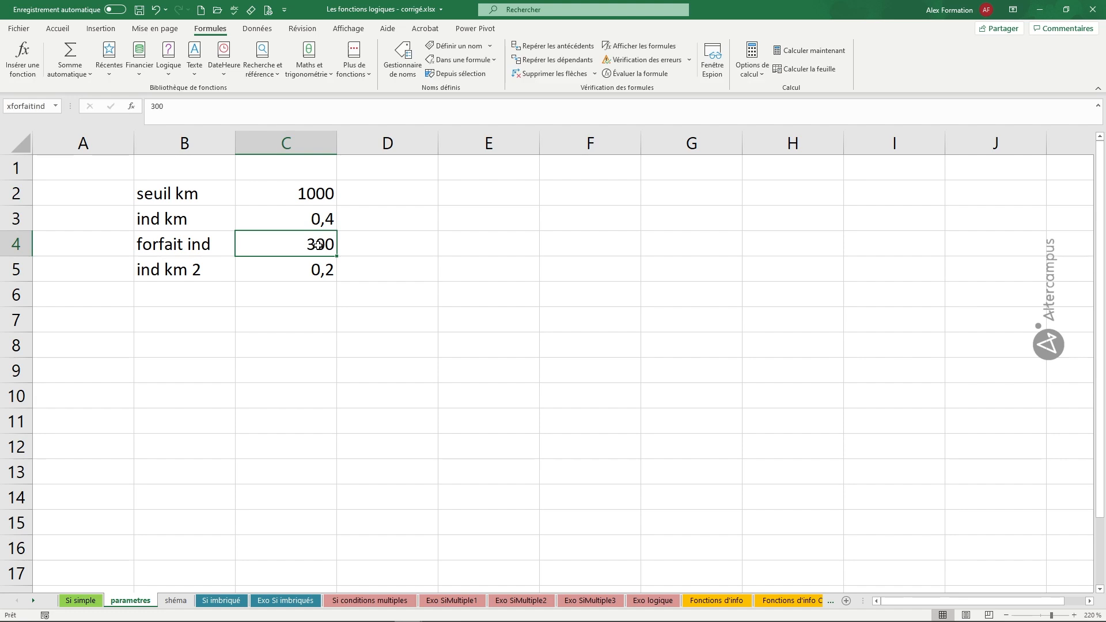
Set the forfait ind value to 450 and the ind km 2 rate to 0,25.
type("450")
key("Return")
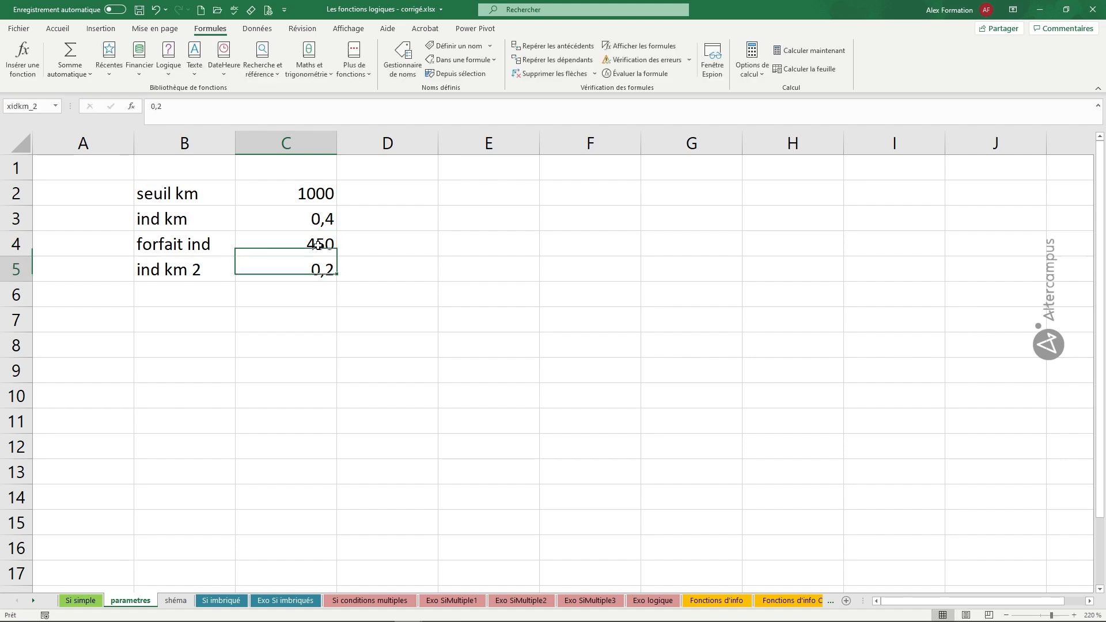
double_click(330, 268)
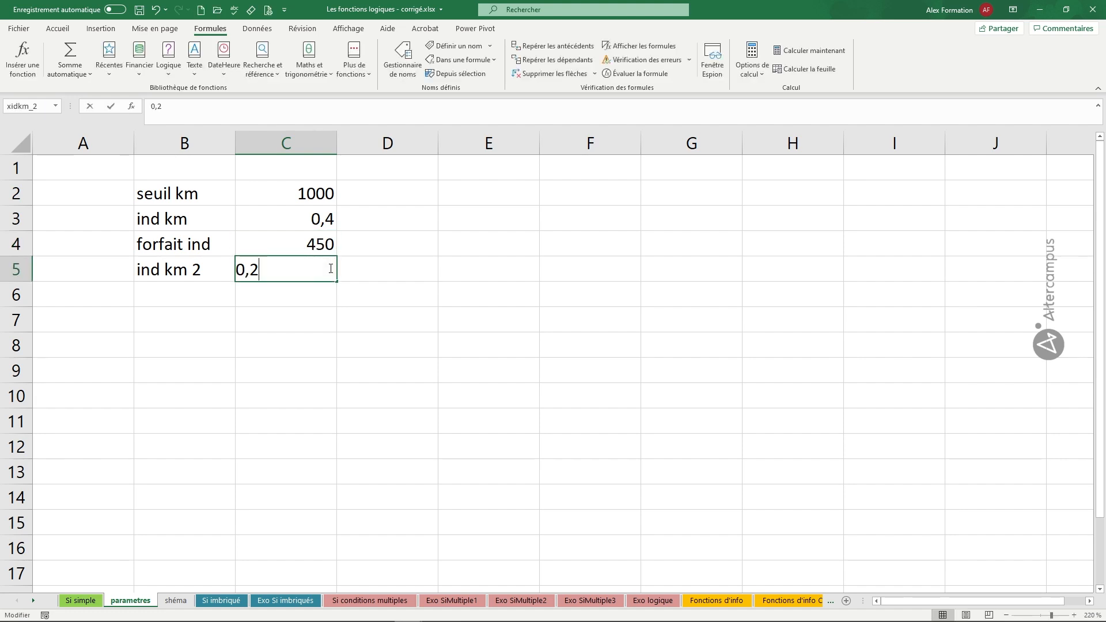
type("5")
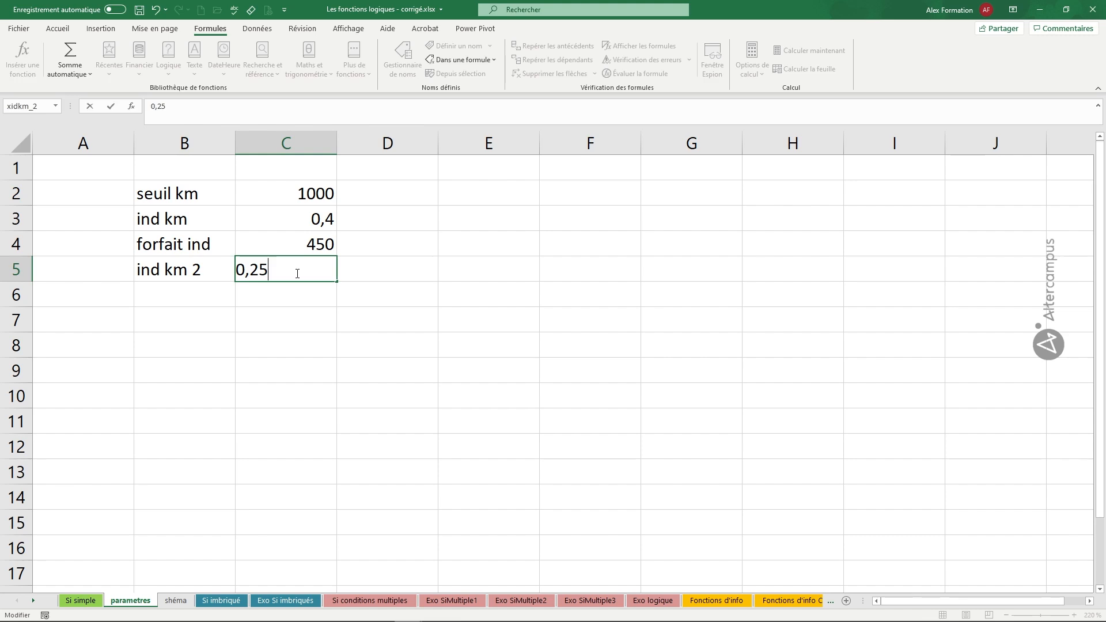
key("Return")
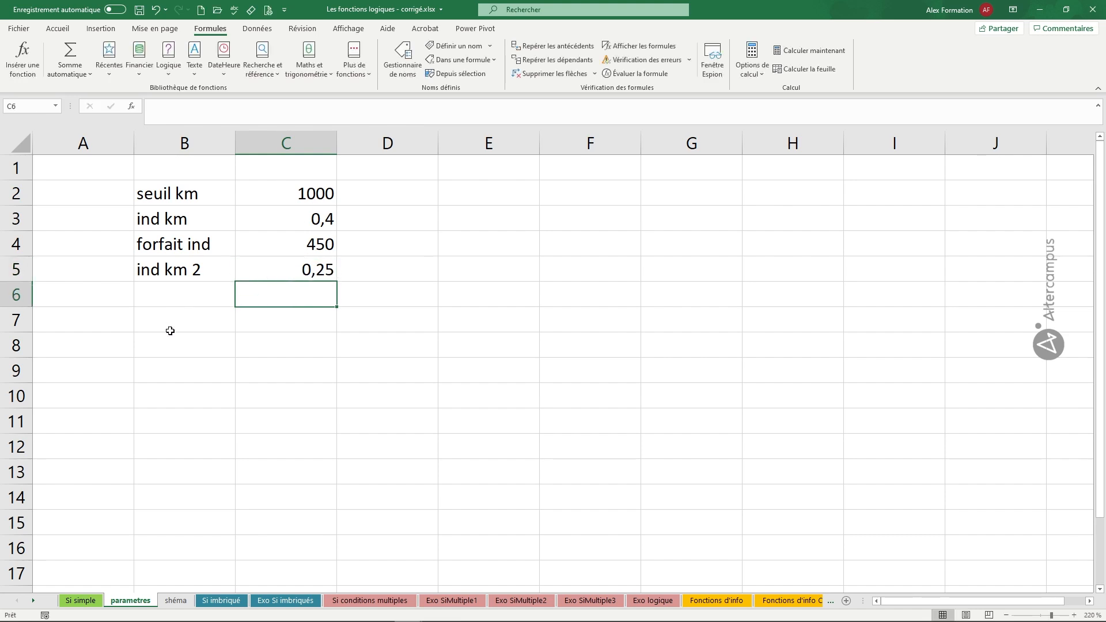
On the Si simple sheet, compare the fixed-value formula in C5 with the named-cell formula in C12.
left_click(82, 600)
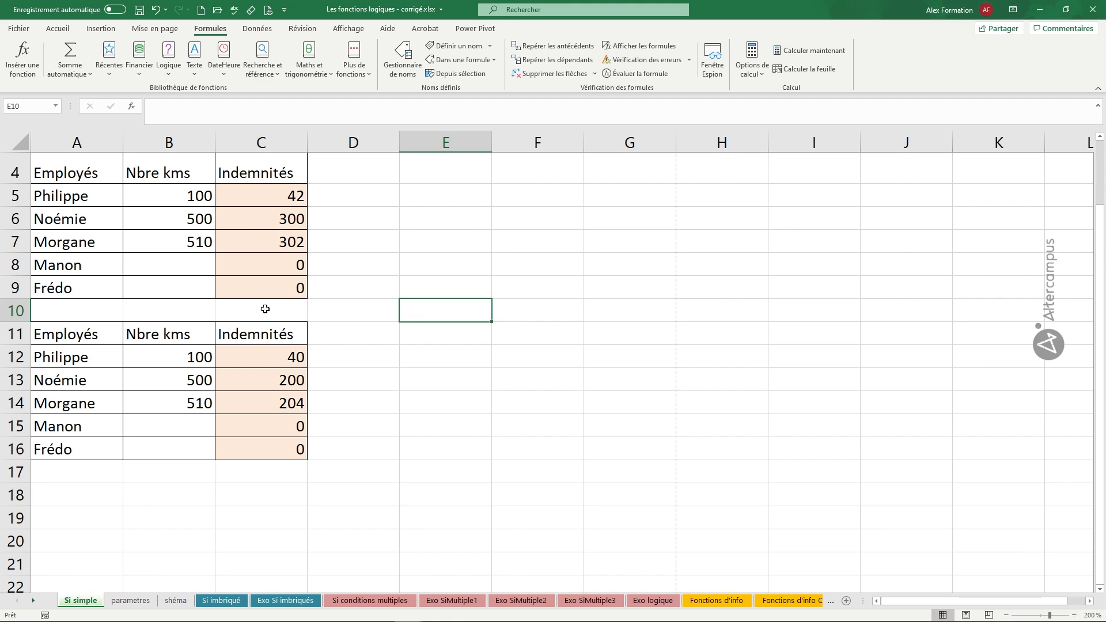
double_click(275, 196)
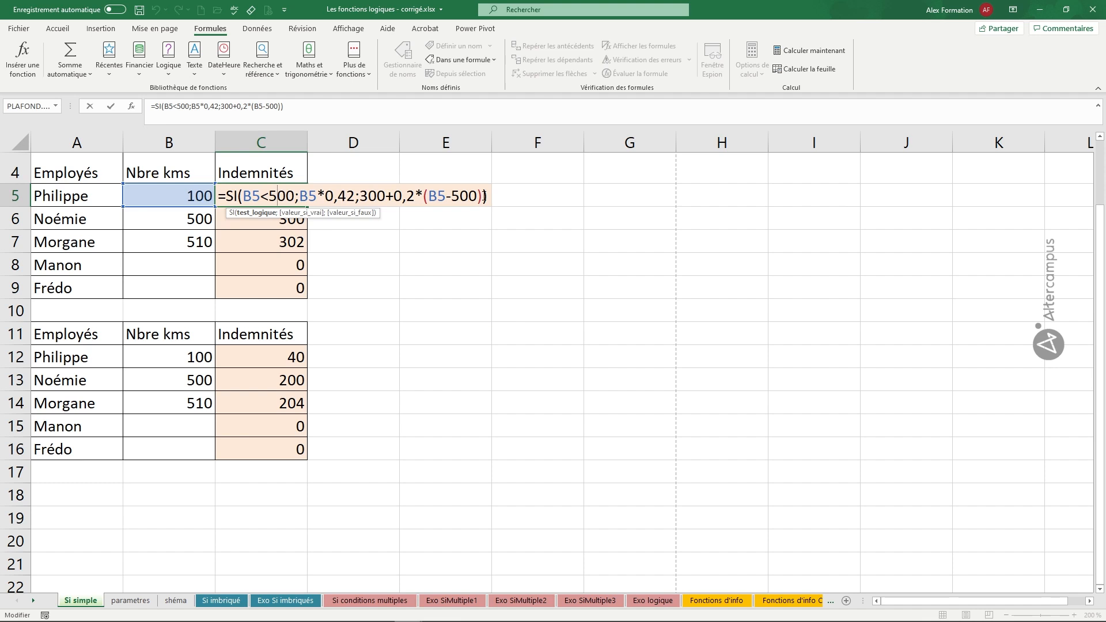
key("Return")
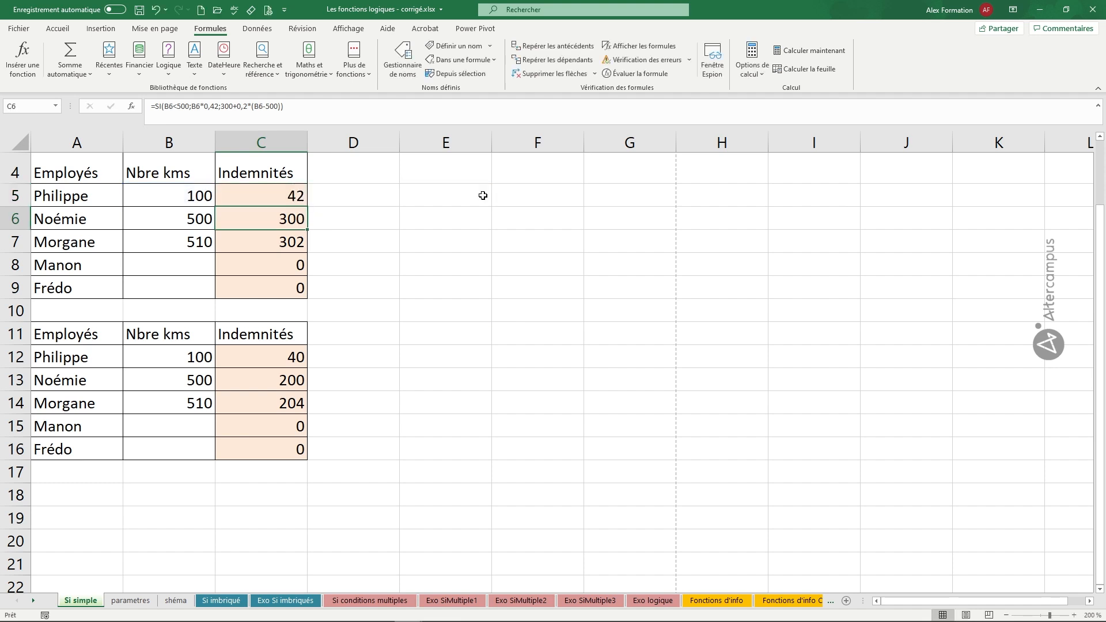
double_click(283, 358)
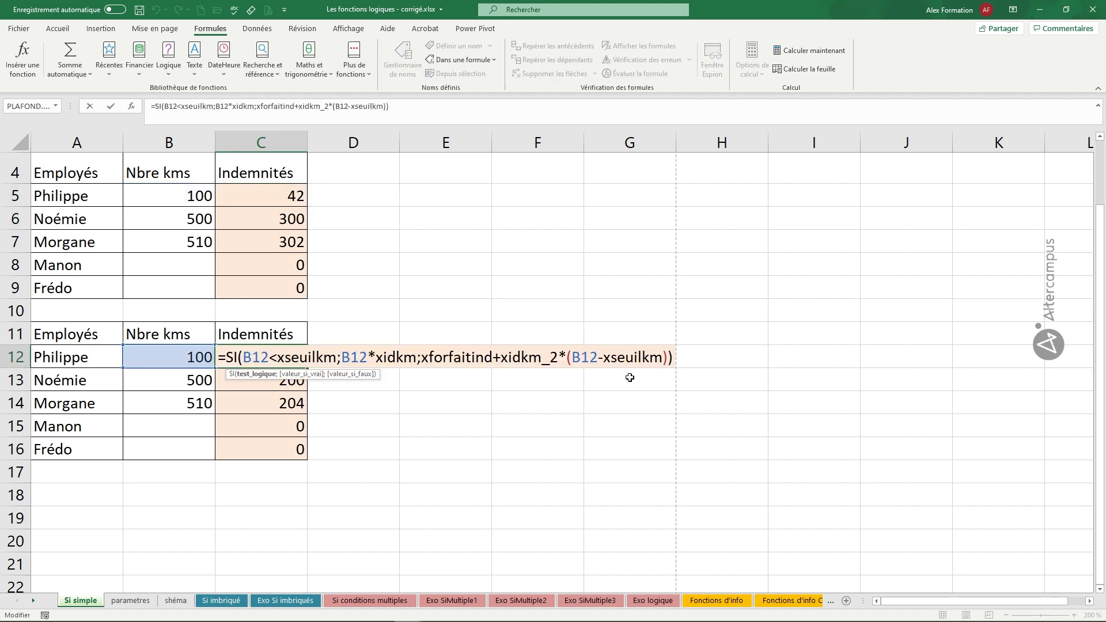
key("Return")
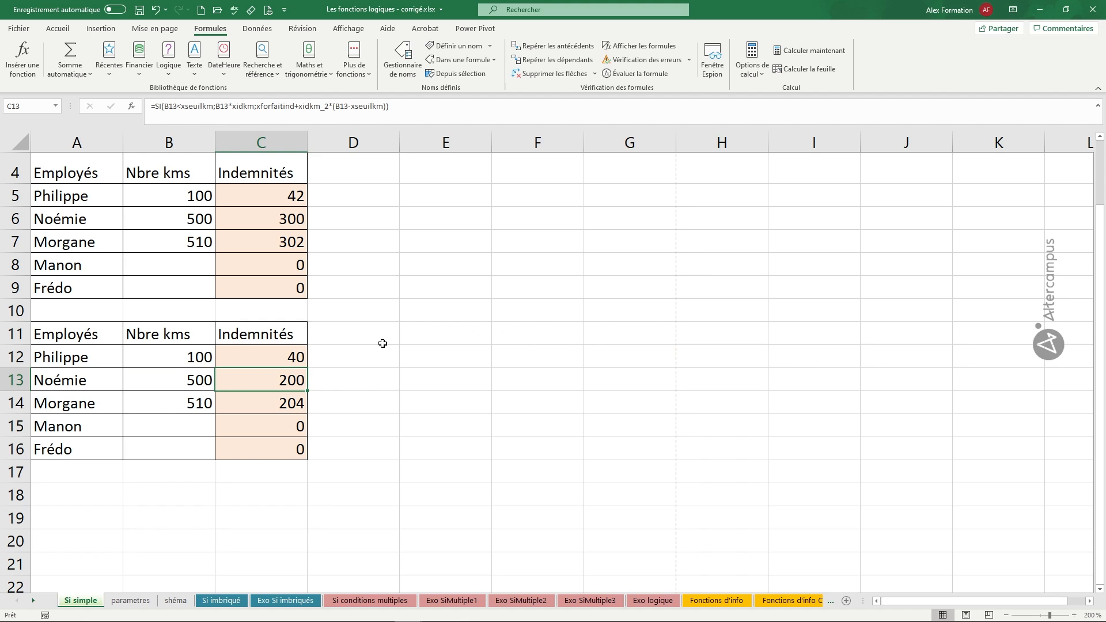
left_click(279, 355)
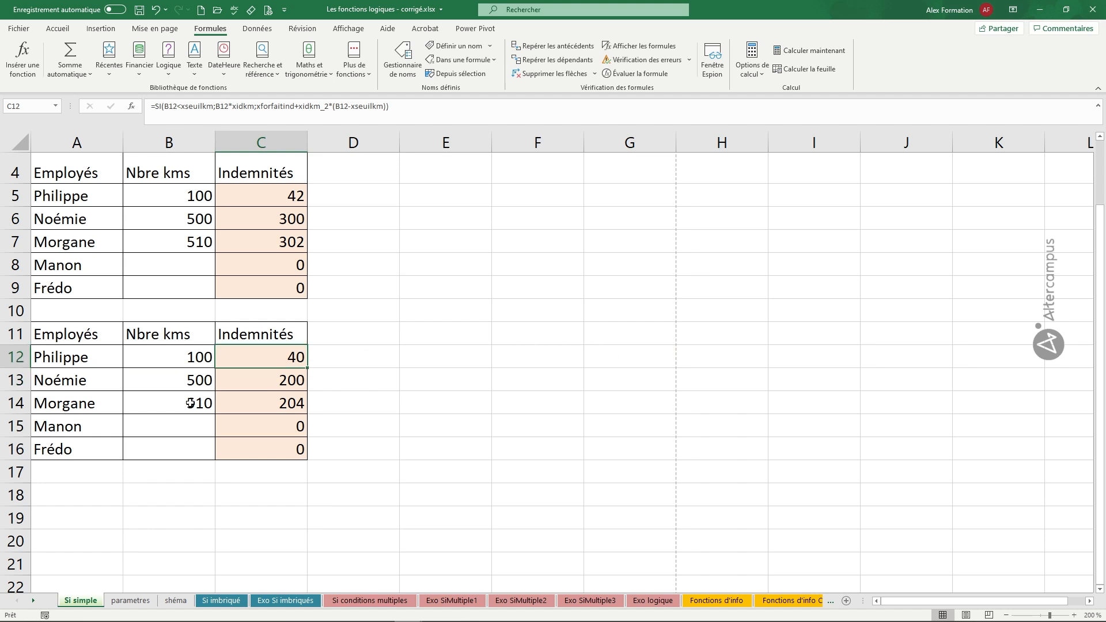
Enter 1000 in B15 and 1100 in B16 of the Nbre kms column, and check the allowances against the parametres sheet.
left_click(192, 421)
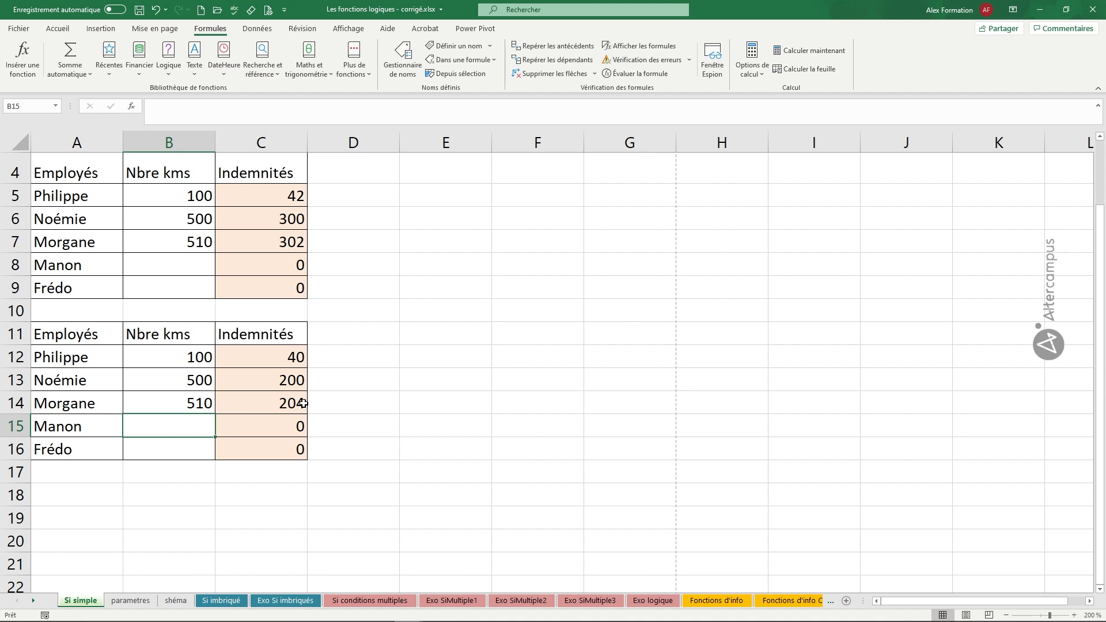
type("1000")
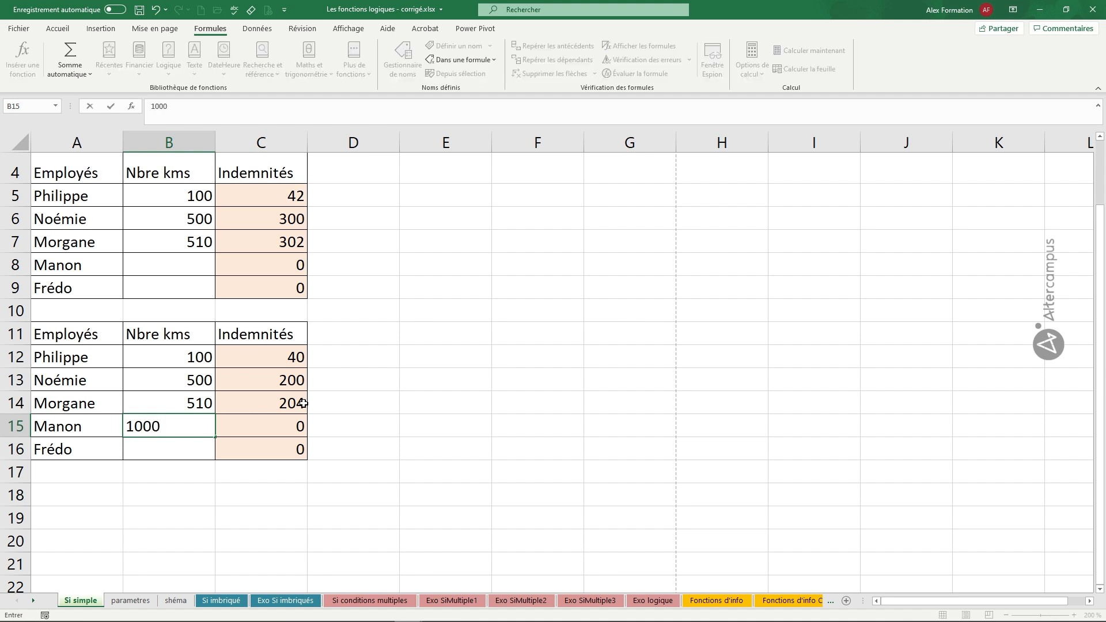
key("Return")
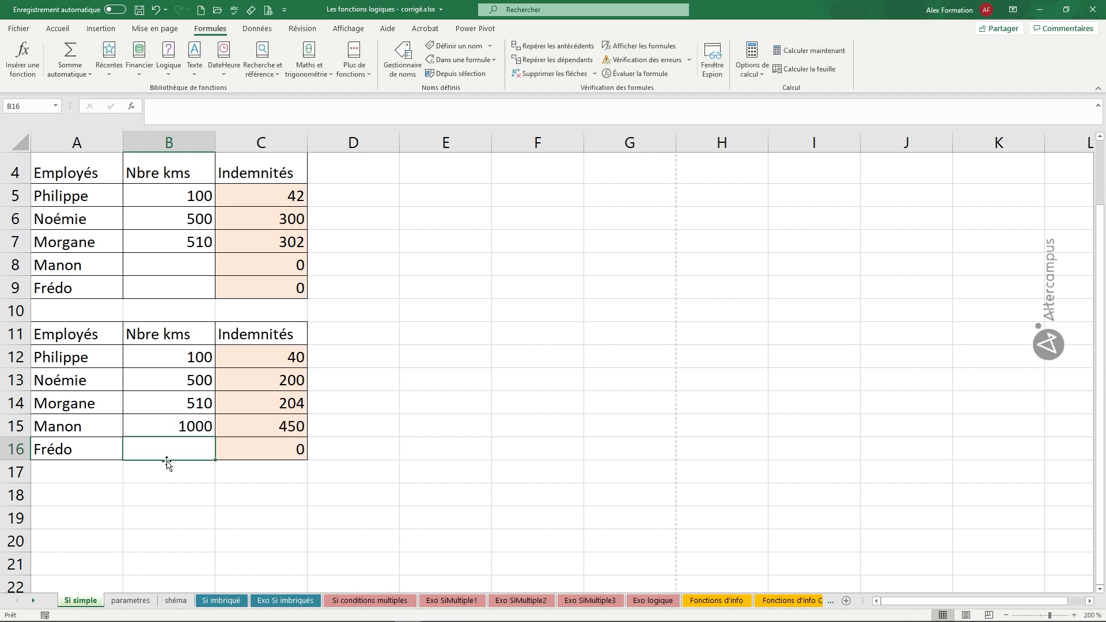
type("1100")
key("Return")
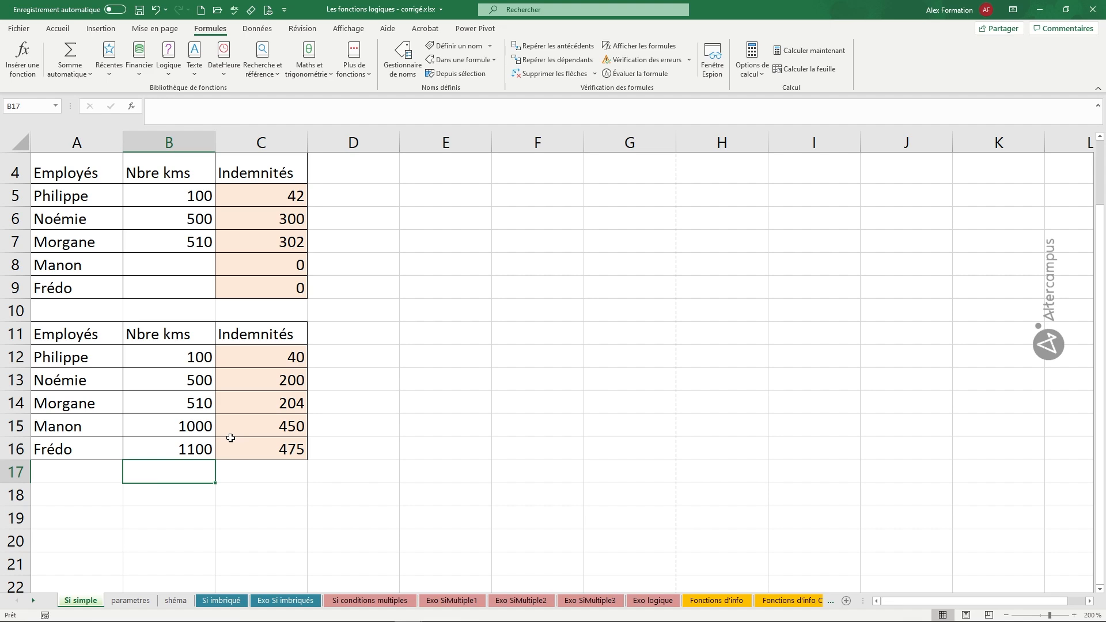
left_click(137, 600)
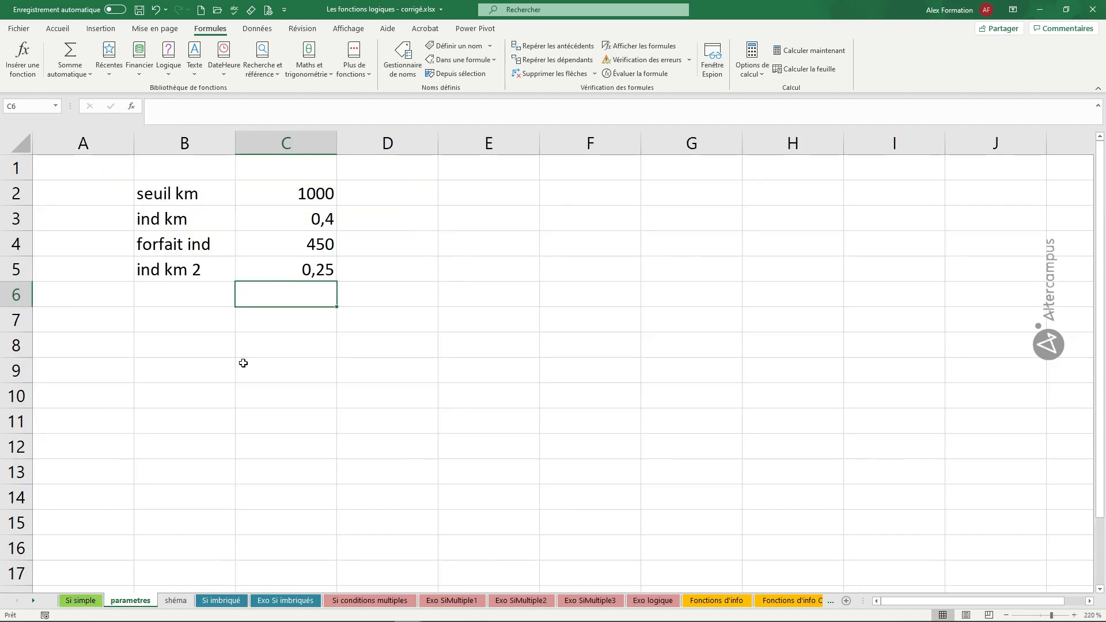
left_click(89, 600)
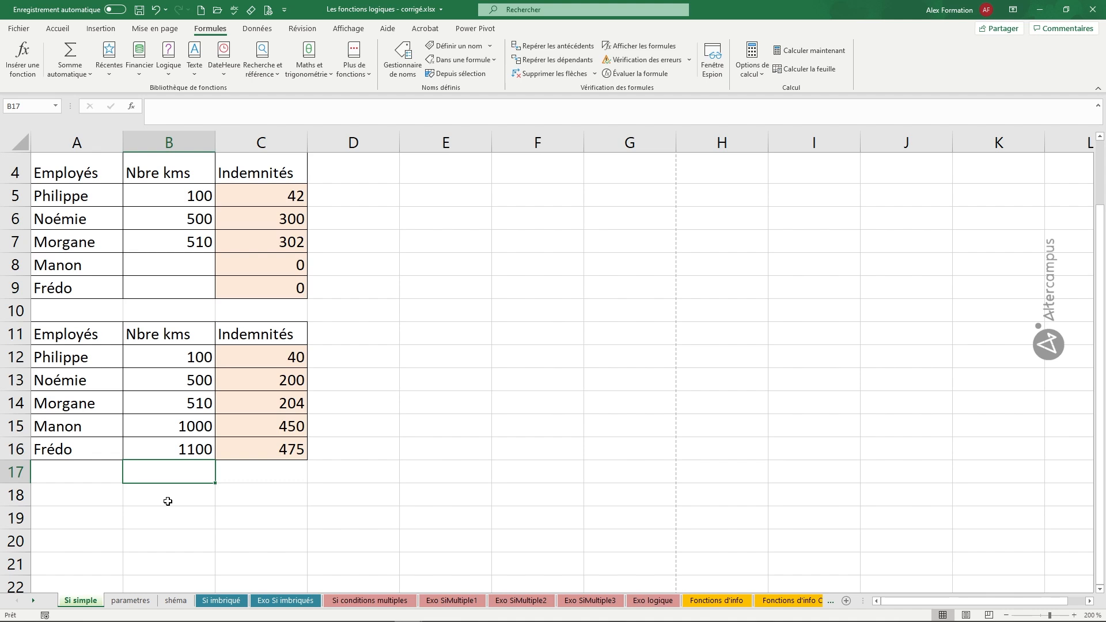